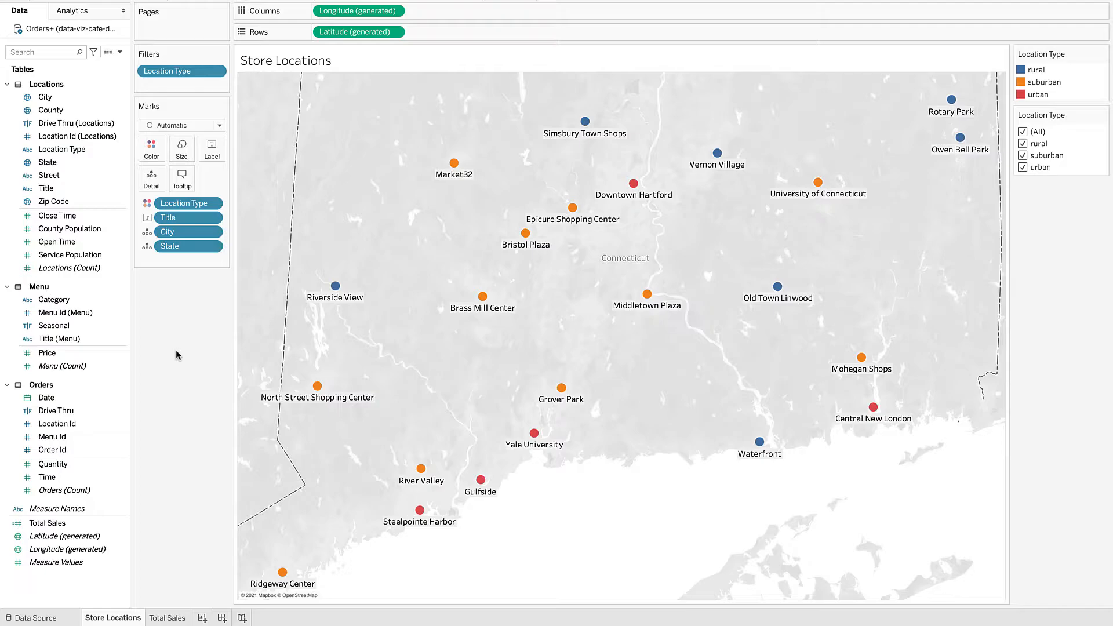
Step: Switch from the Store Locations map to the Total Sales sheet
click(167, 617)
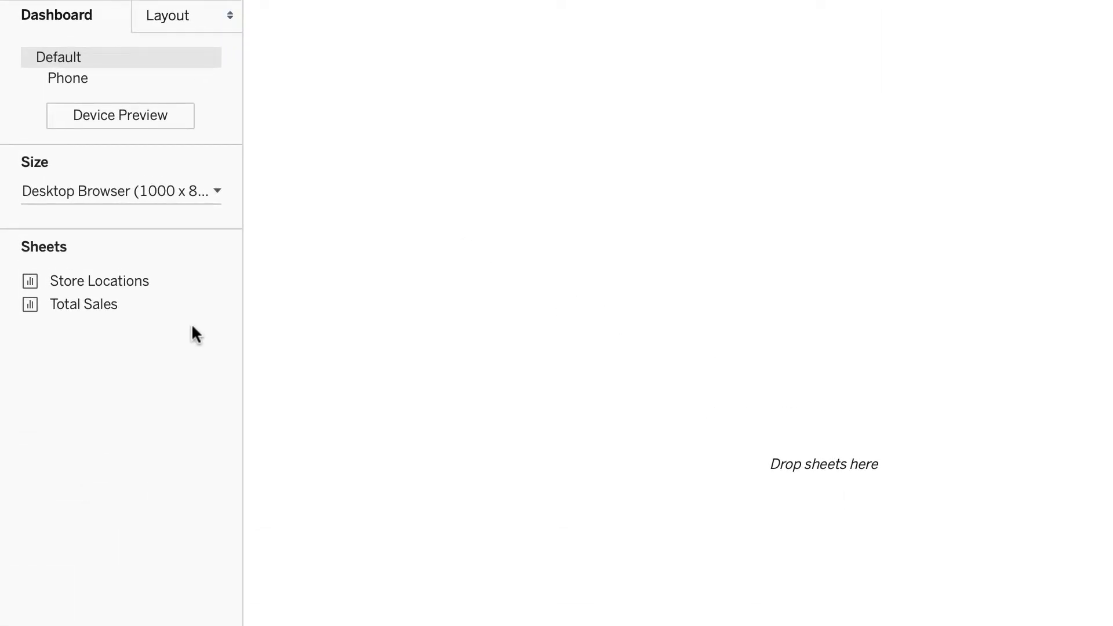
Step: Give Dashboard 1 the fixed Generic Desktop size preset of 1366 x 768
click(215, 192)
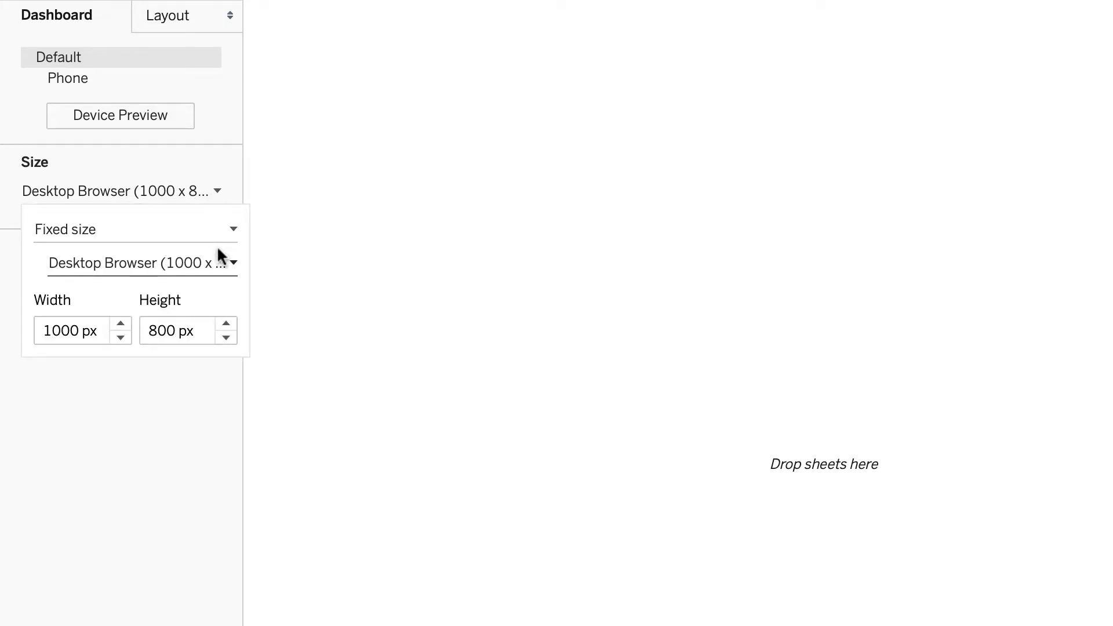
click(232, 263)
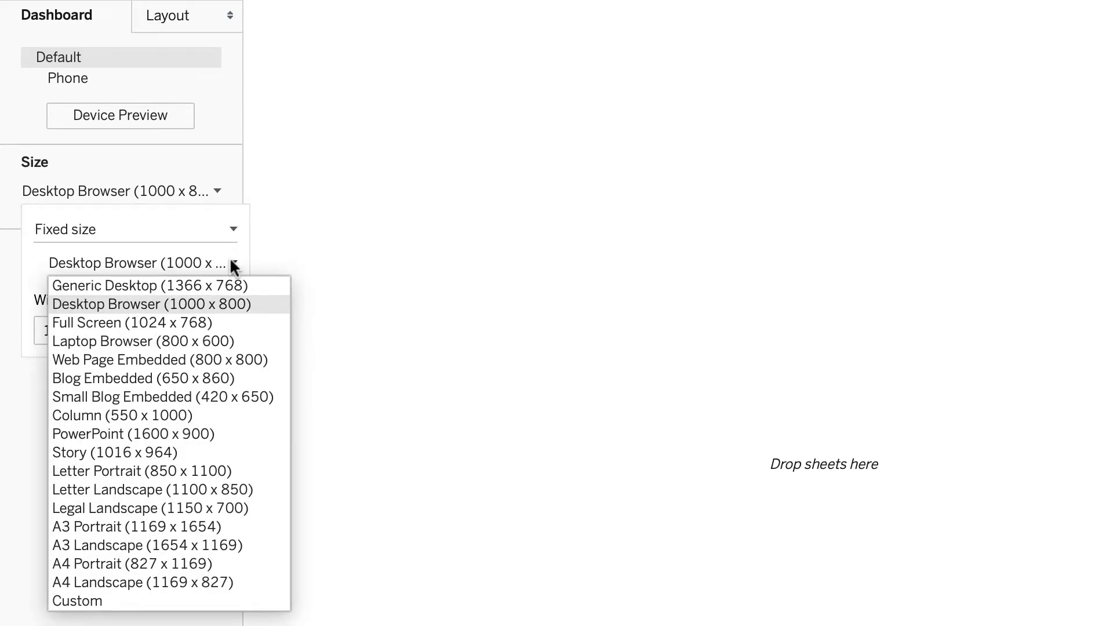
click(227, 286)
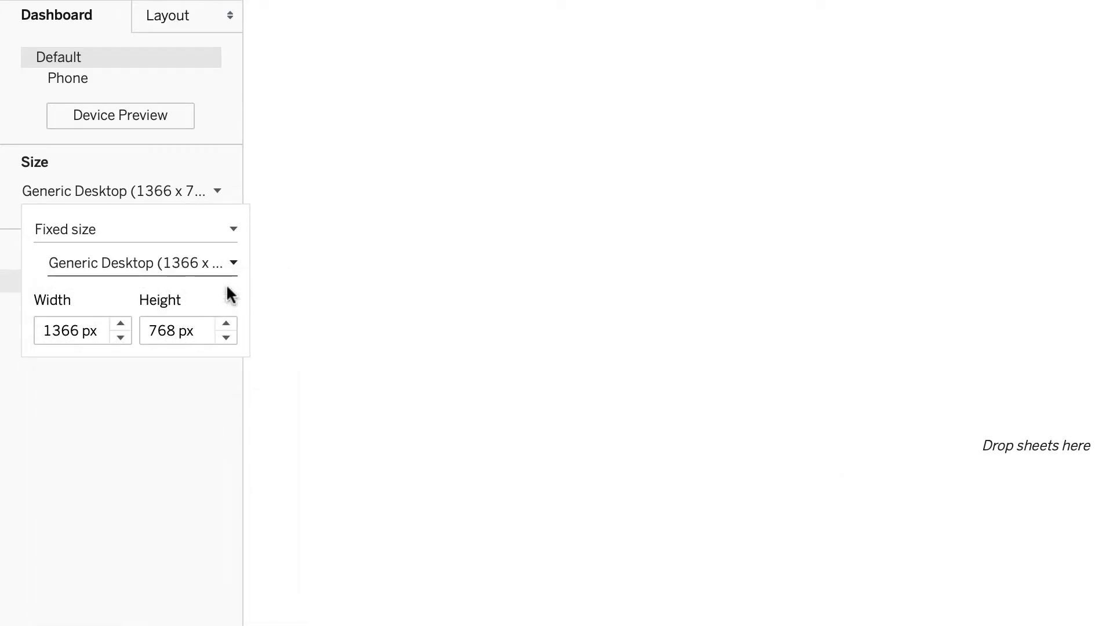
click(206, 481)
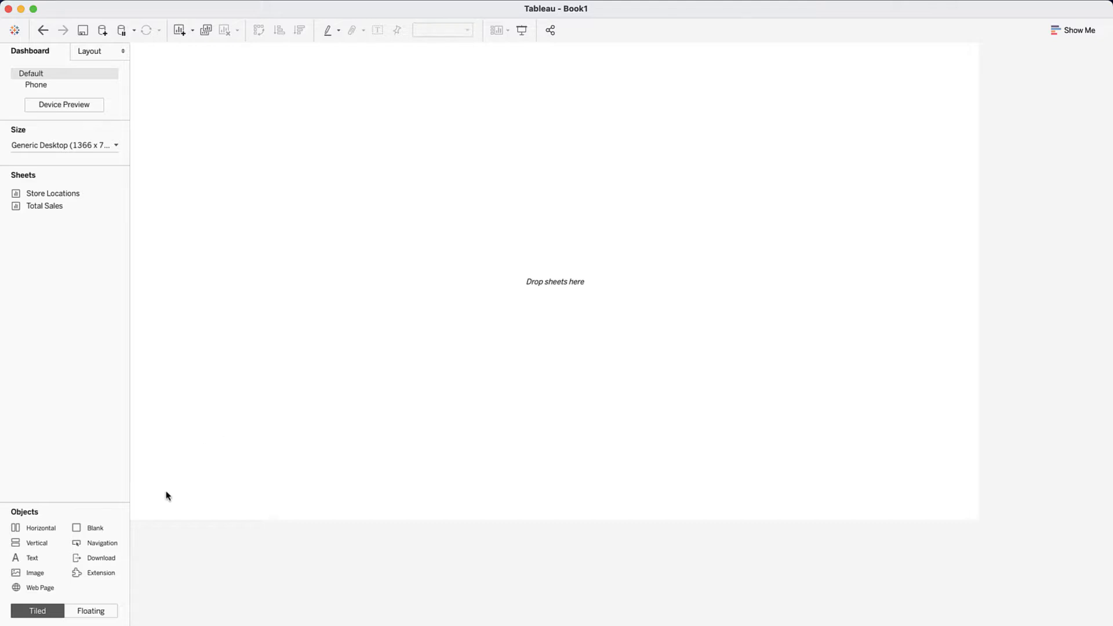
Step: Fill the dashboard with a vertical container and split its top half with horizontal containers
drag(30, 547, 198, 491)
drag(32, 543, 390, 65)
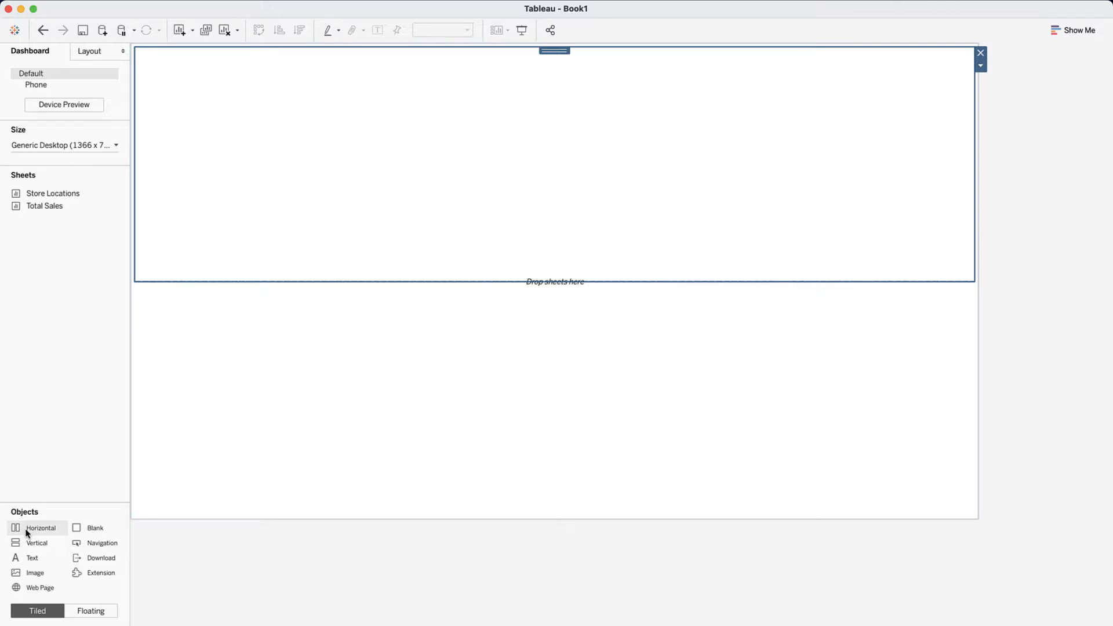
drag(26, 530, 159, 270)
drag(27, 527, 617, 220)
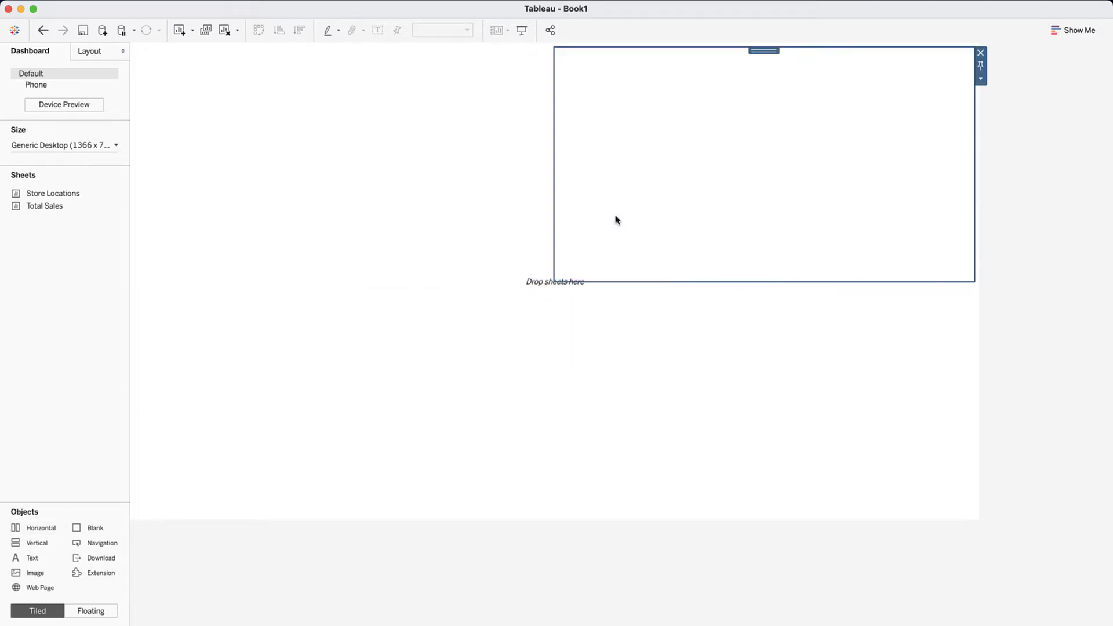
click(497, 228)
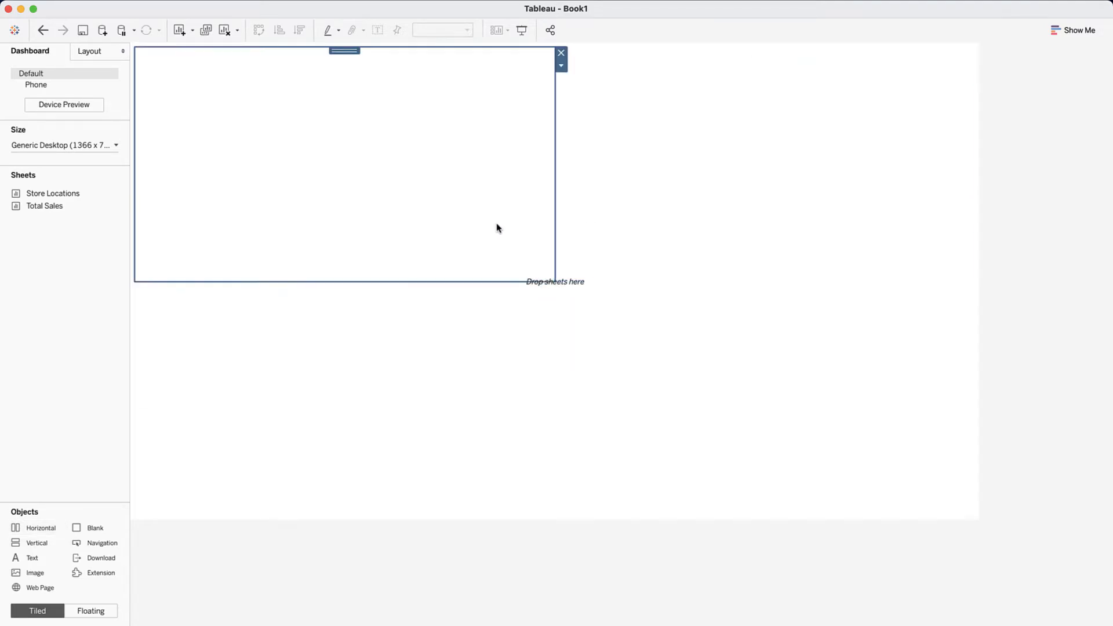
click(503, 382)
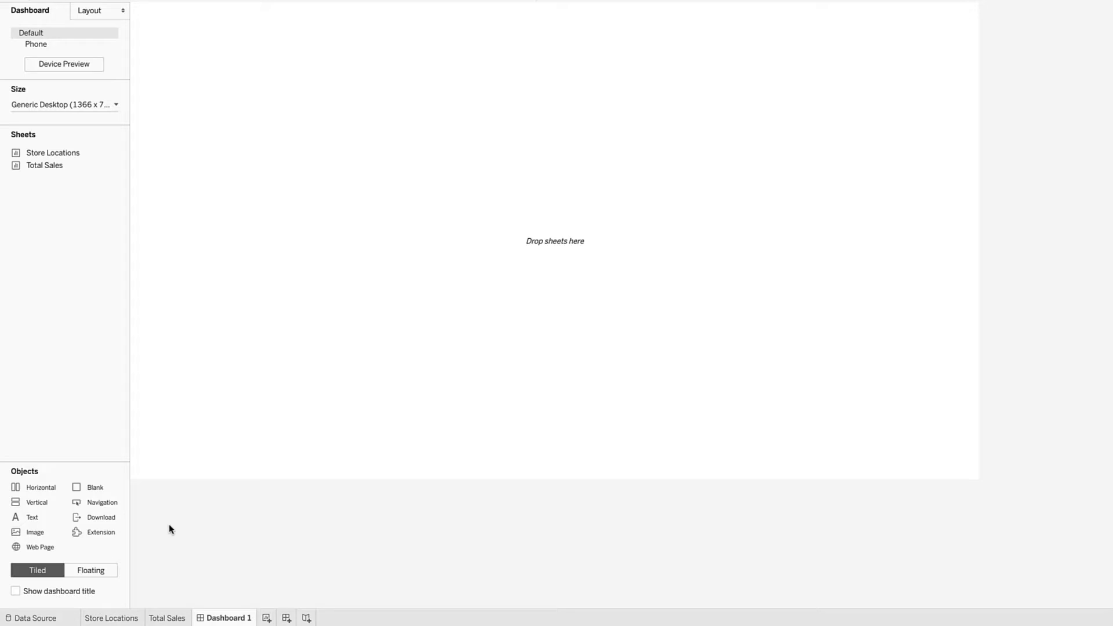
Step: Show the dashboard title and rename the dashboard to 'Data Viz Cafe - Total Sales by Location Dashboard'
click(15, 591)
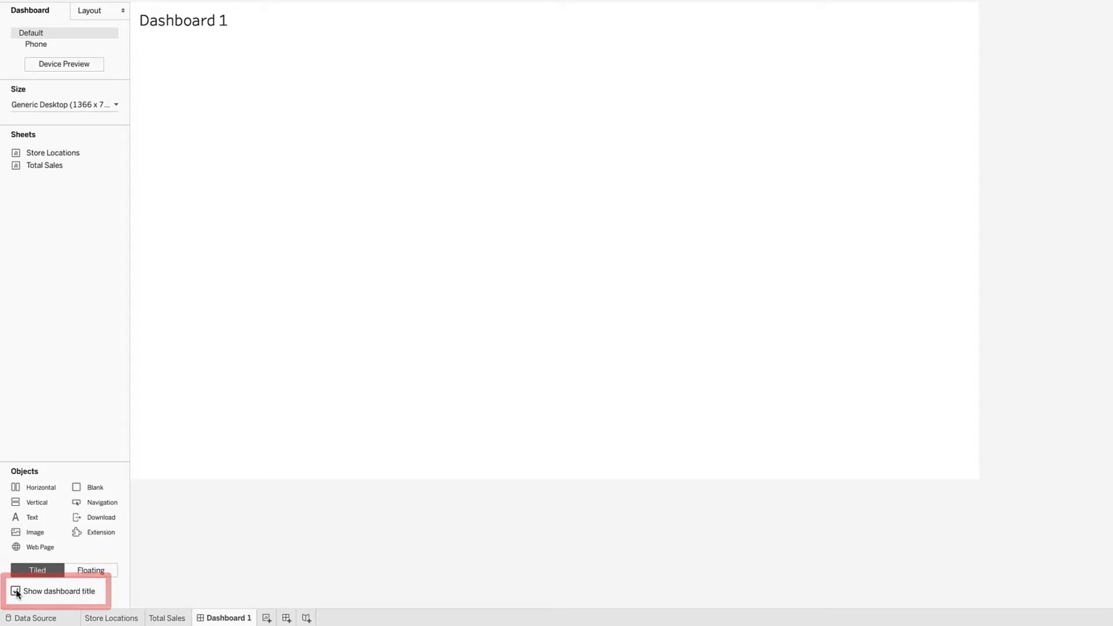
double_click(222, 618)
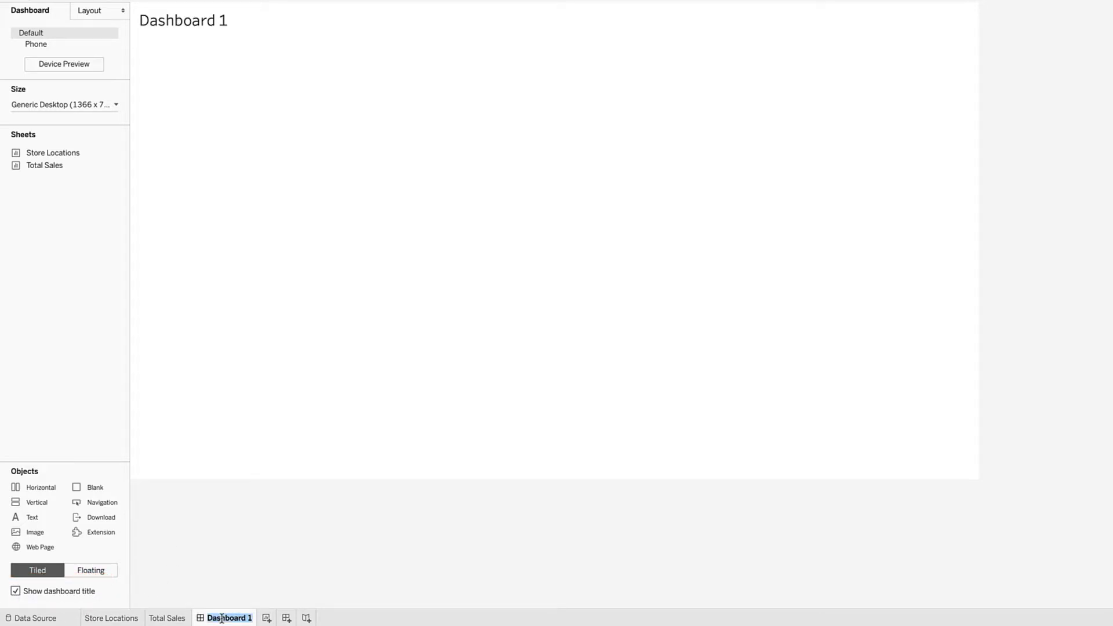
text(Total Sales by Location Dashboard)
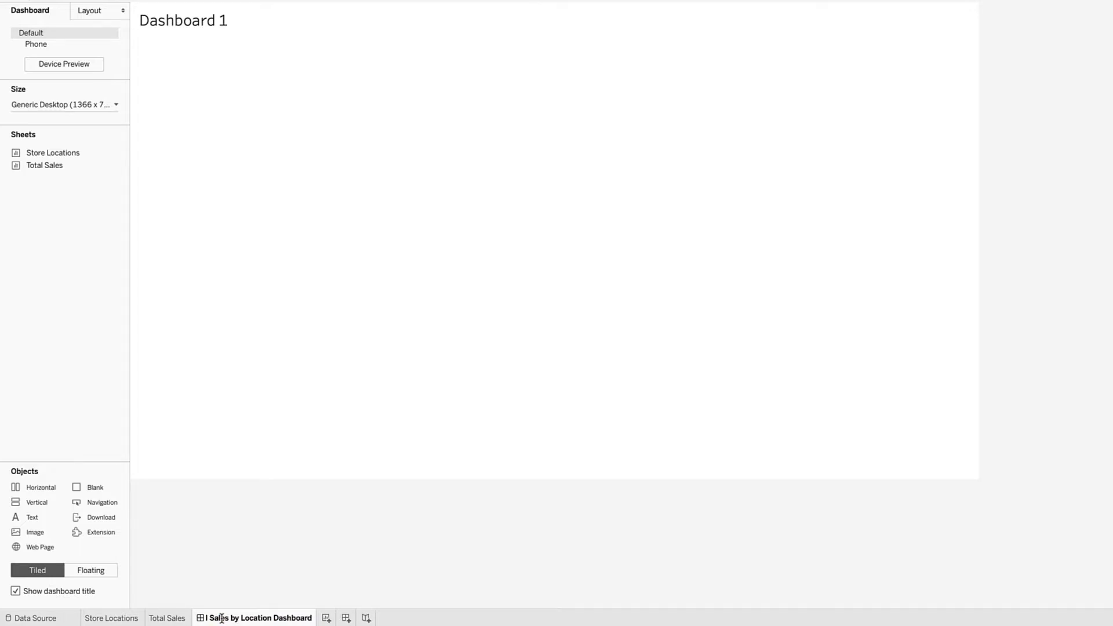
key(Return)
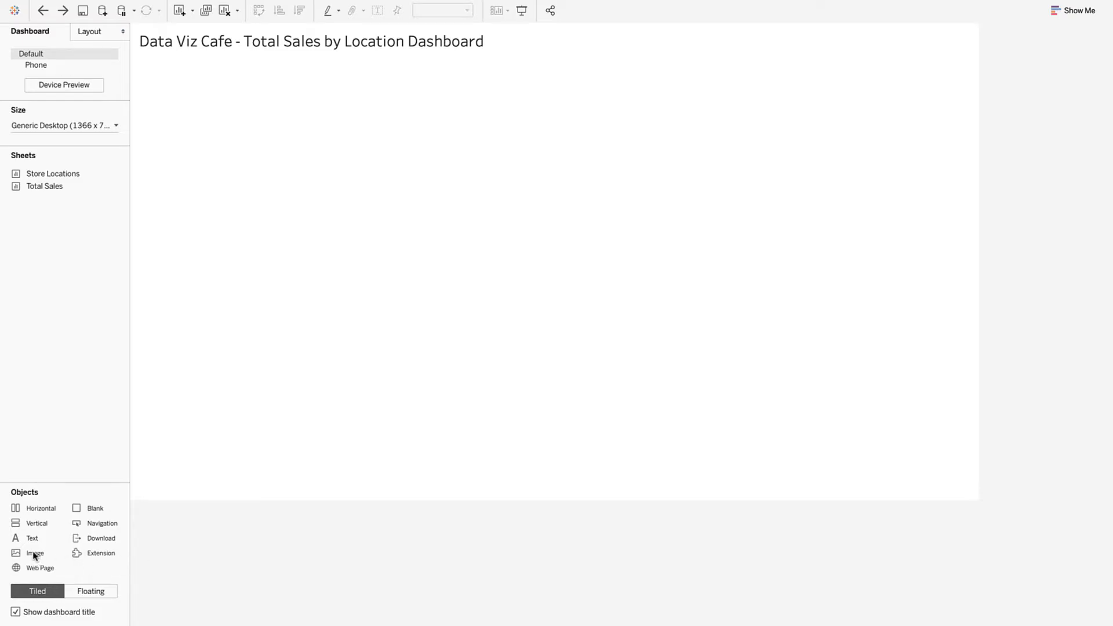
Step: Add data-viz-cafe-image.png as an image in the top-left pane, fitted and centred
drag(31, 555, 222, 221)
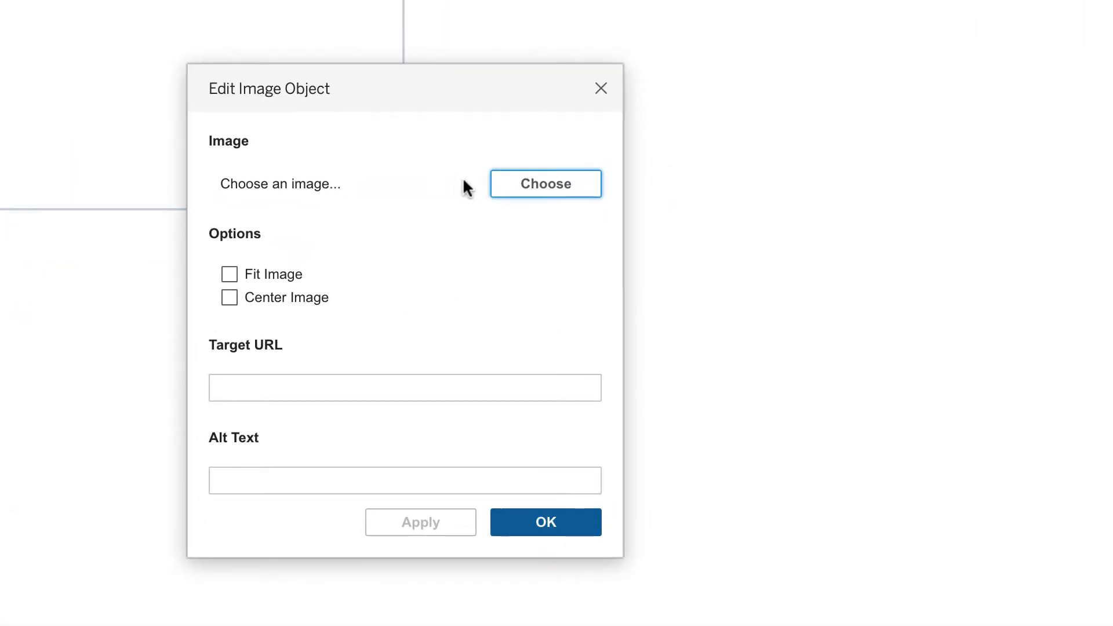
click(532, 186)
click(510, 262)
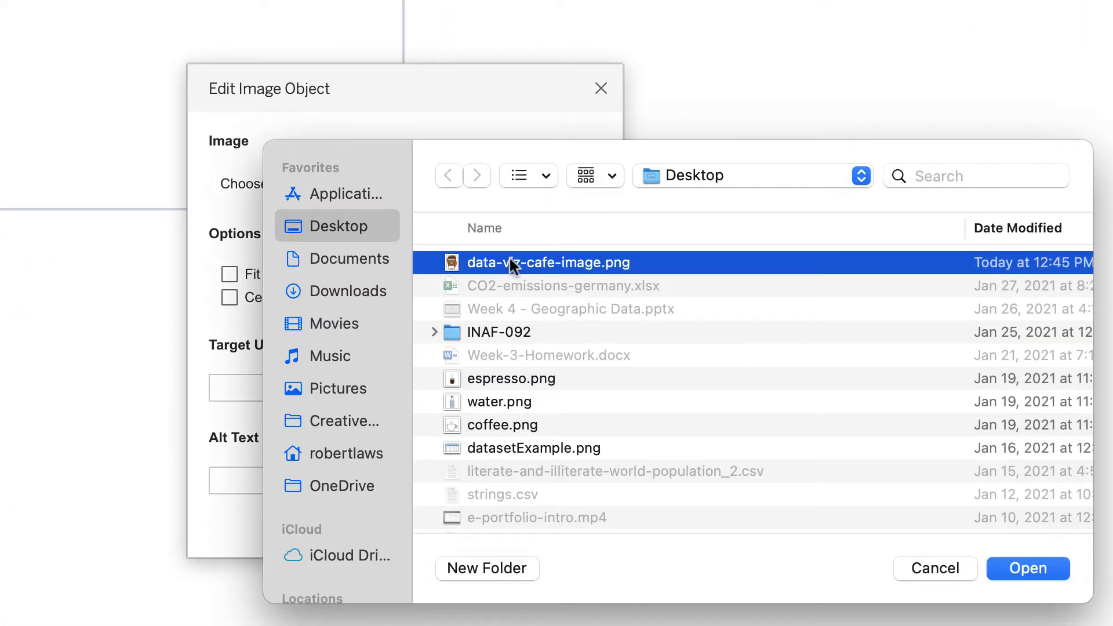
click(1028, 567)
click(229, 273)
click(230, 297)
Step: Link the logo to the cafe website and give it alt text 'Data Viz Cafe'
click(261, 388)
text(https://data-viz-cafe.libtech.georgetown.domains/)
click(265, 472)
text(Data Viz Cafe)
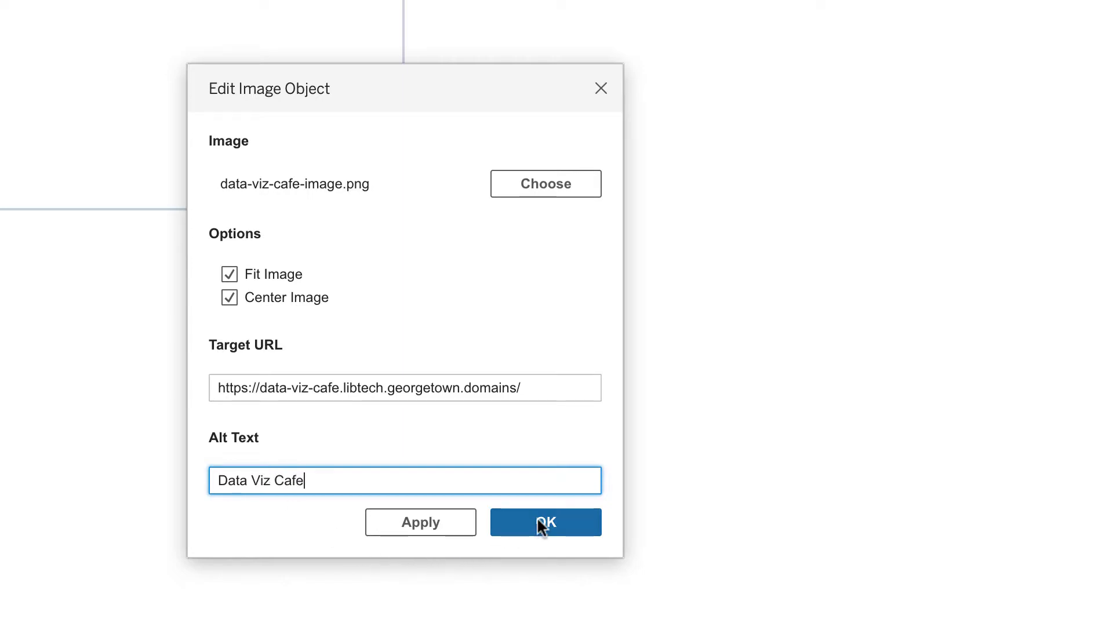
click(541, 525)
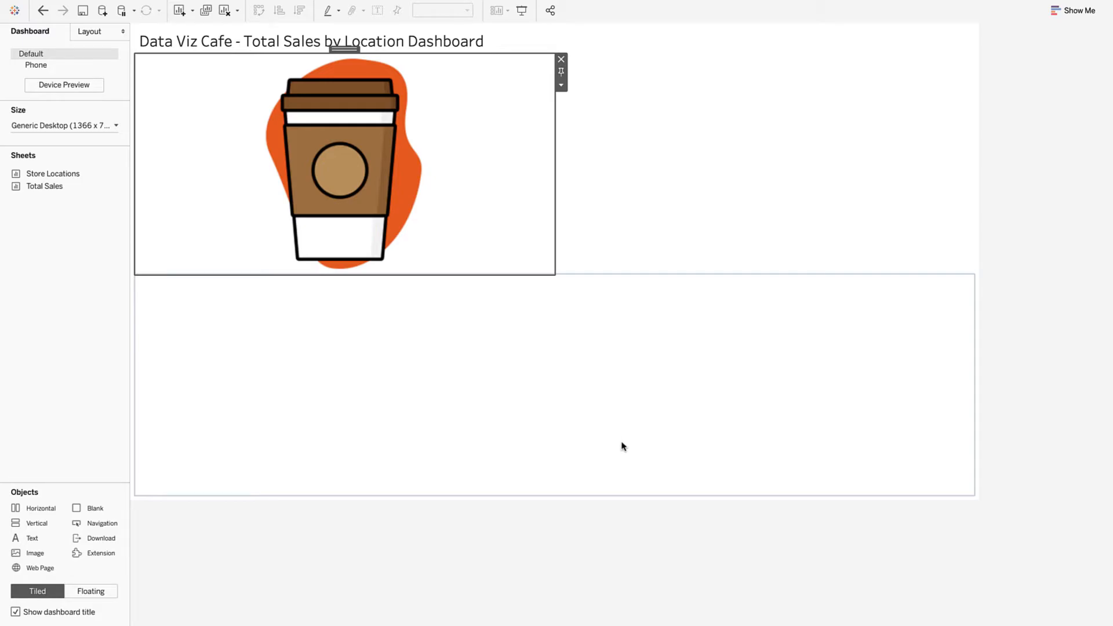
Step: Add a text box reading 'Data Viz Cafe' and 'Dashboard' on two lines
drag(34, 523, 344, 249)
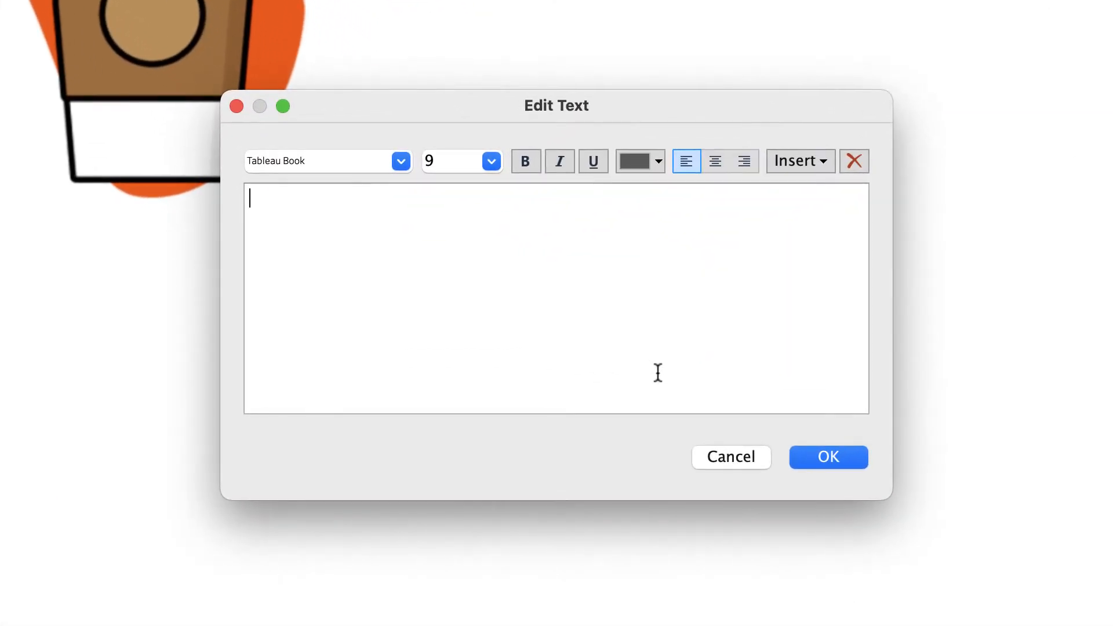
text(Data Viz Cafe)
key(Return)
text(Dashboard)
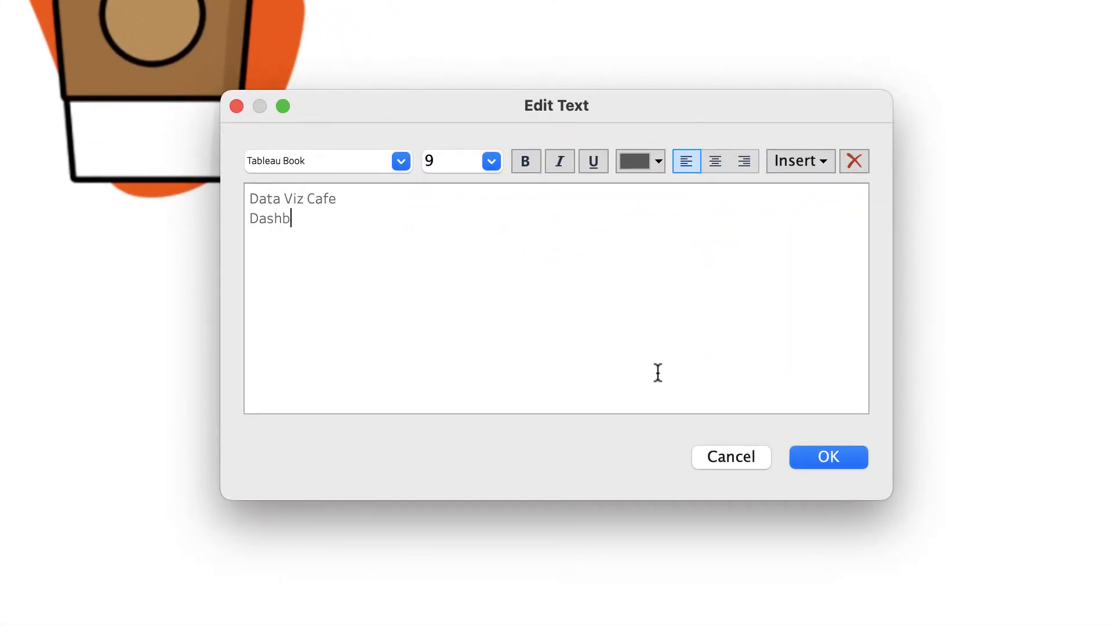
Step: Make 'Data Viz Cafe' black, bold, size 12, and set 'Dashboard' to size 10
drag(348, 200, 253, 200)
click(638, 161)
click(639, 186)
click(492, 161)
click(454, 253)
click(524, 168)
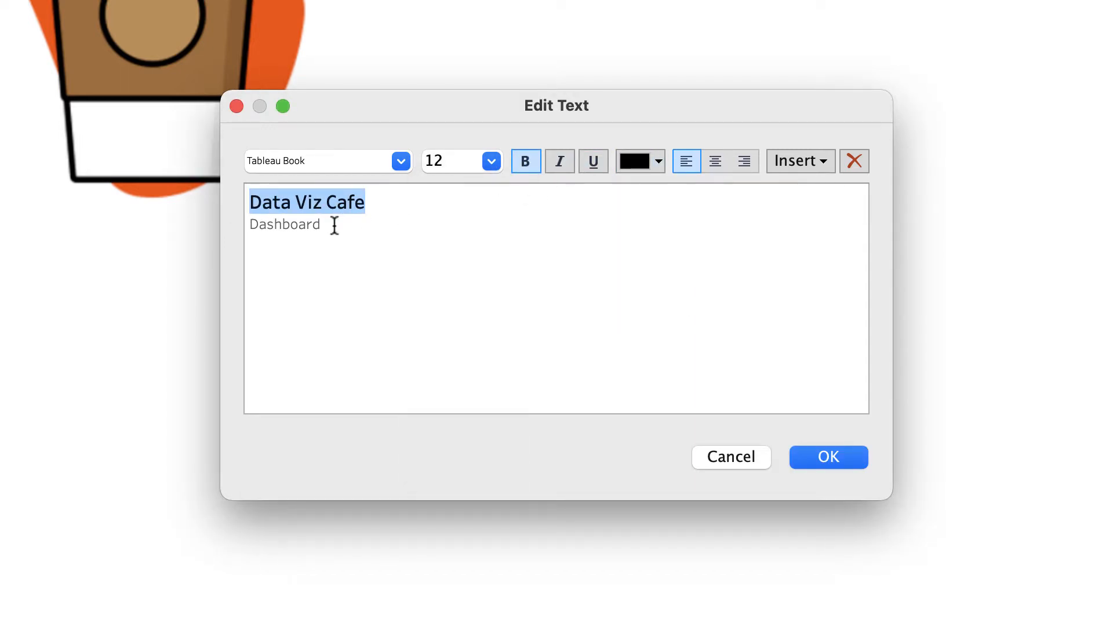
drag(333, 226, 250, 226)
click(492, 161)
click(459, 219)
Step: Centre all the heading text and shrink the logo area above it
click(446, 226)
key(super+a)
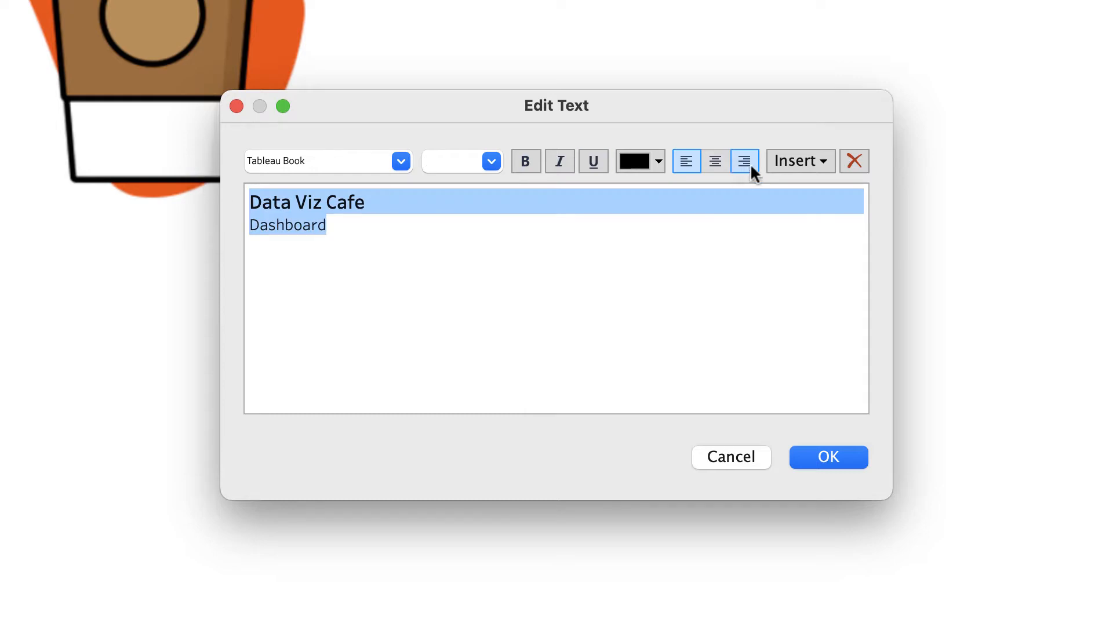
click(715, 160)
click(711, 373)
click(829, 458)
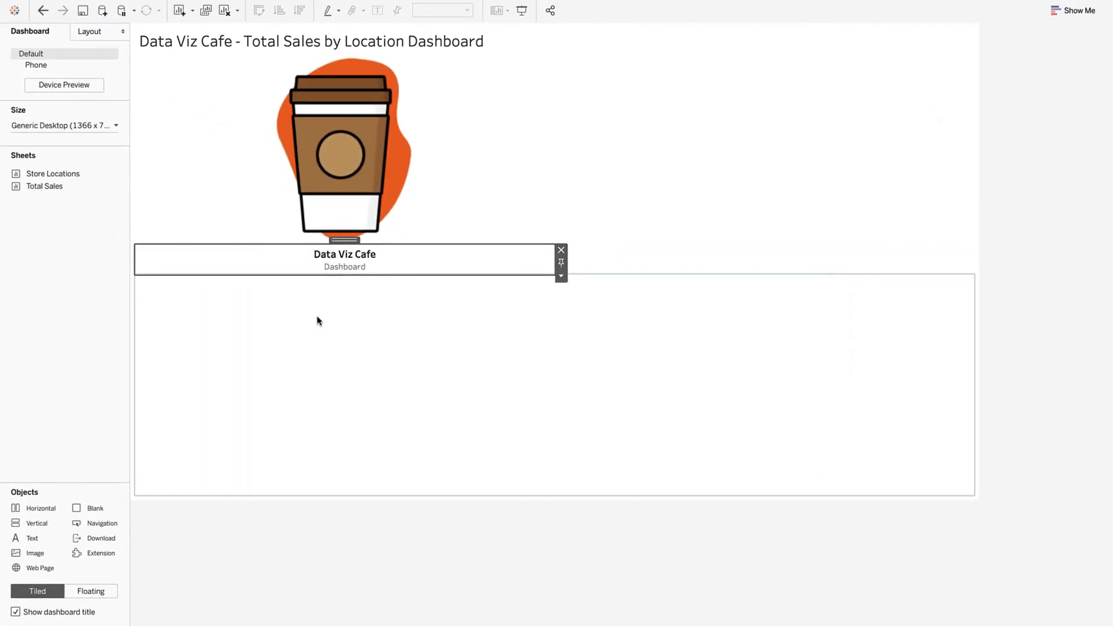
drag(373, 246, 376, 182)
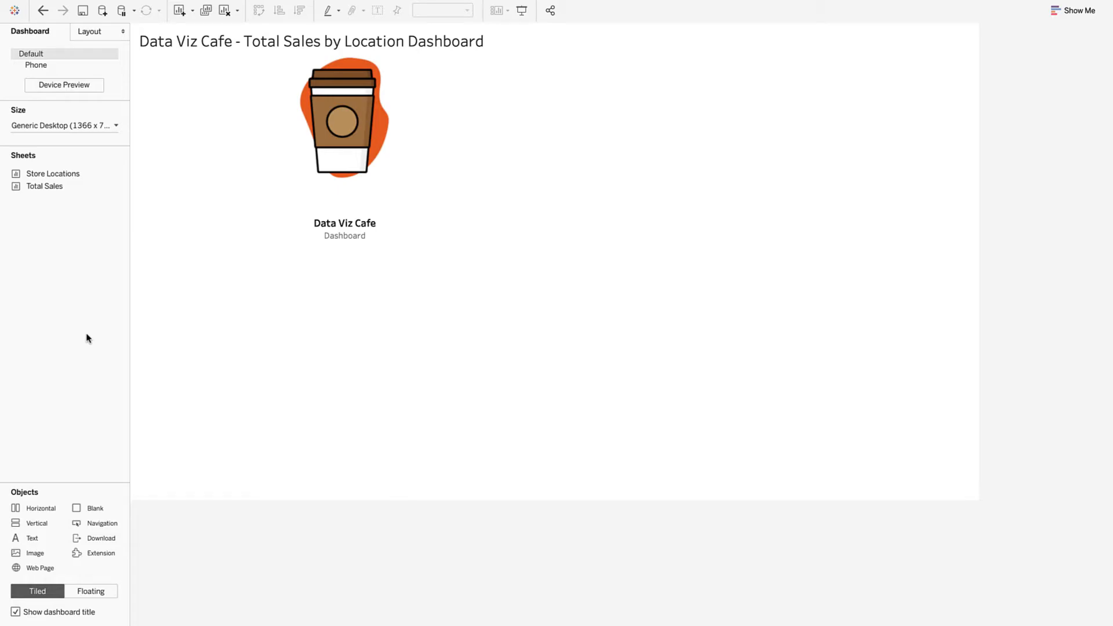
Step: Place the Store Locations map beside the logo and widen it by narrowing the logo column
drag(39, 175, 600, 170)
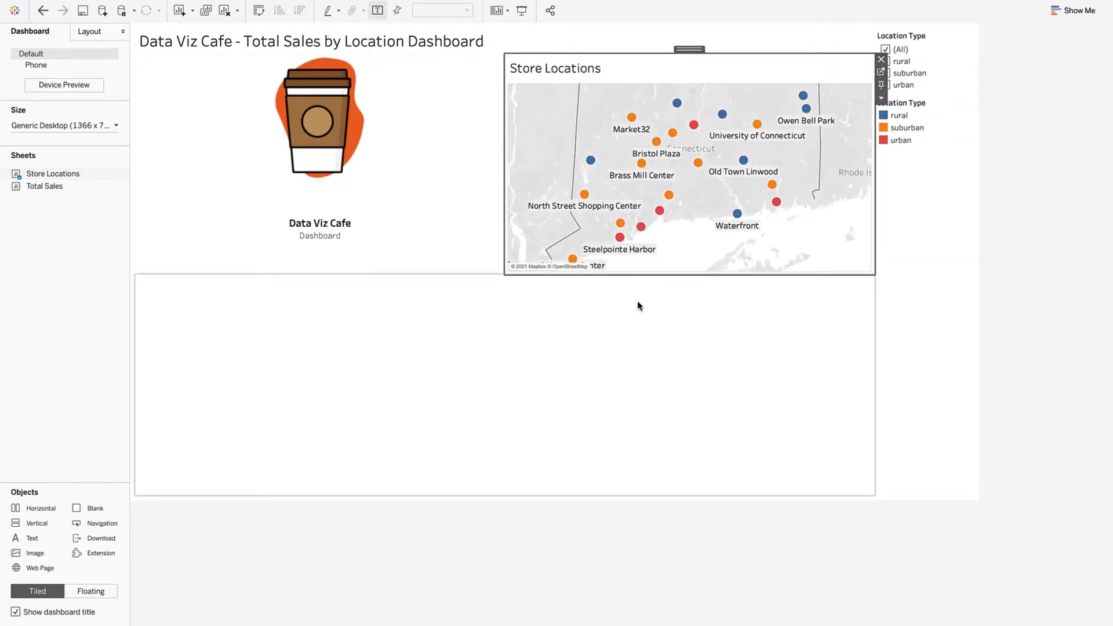
drag(505, 174, 392, 173)
drag(392, 173, 342, 169)
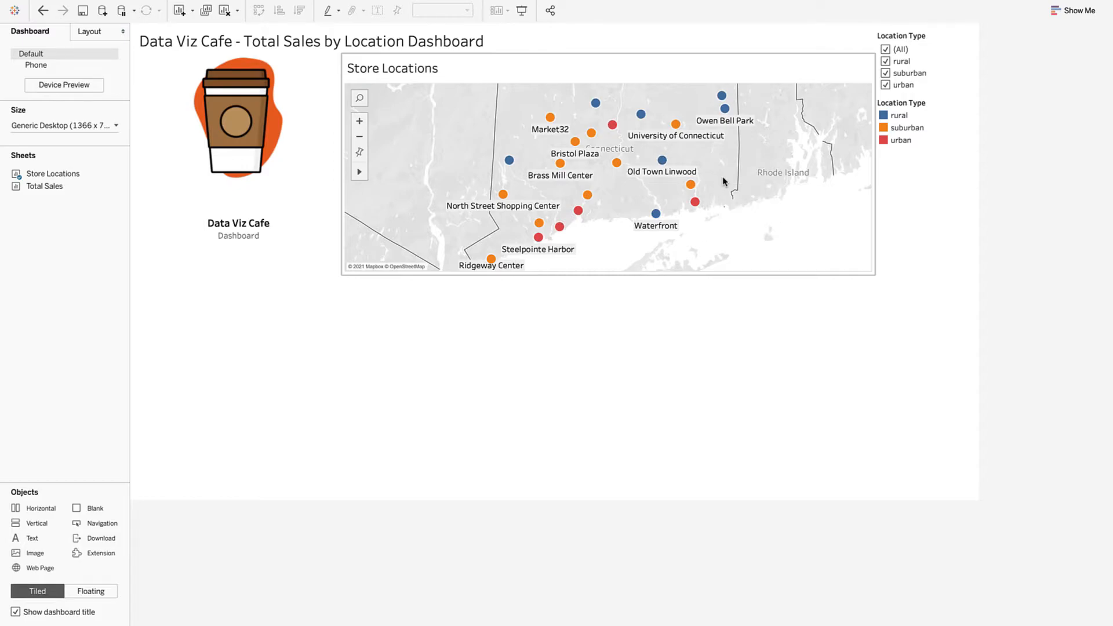
Step: Move the Location Type filter and colour legend into the left column under the heading
click(914, 36)
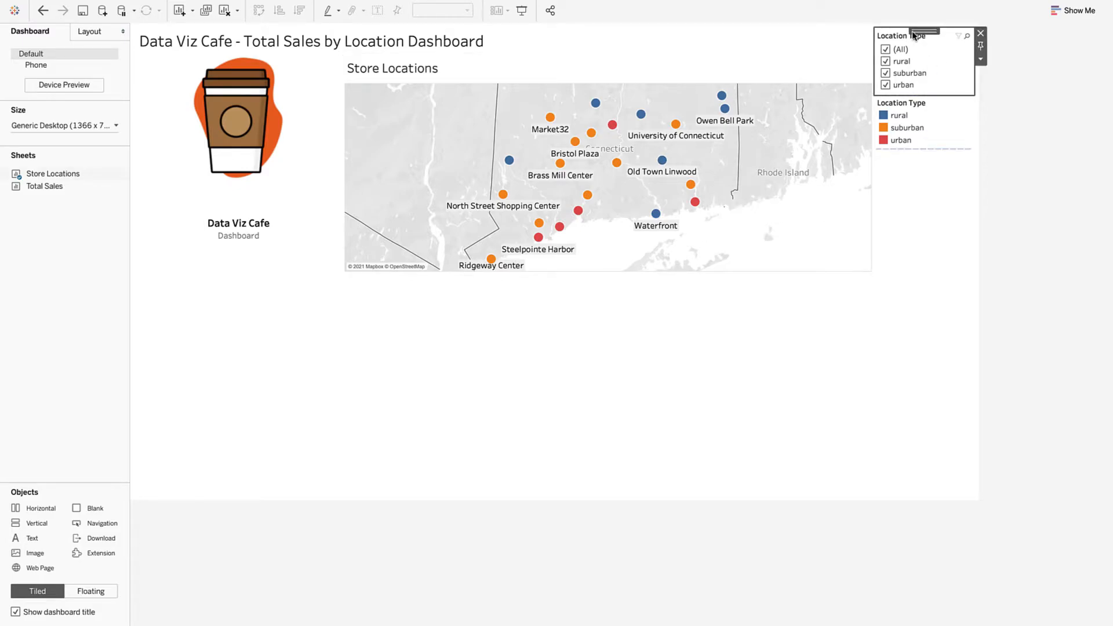
key(Delete)
drag(366, 257, 270, 259)
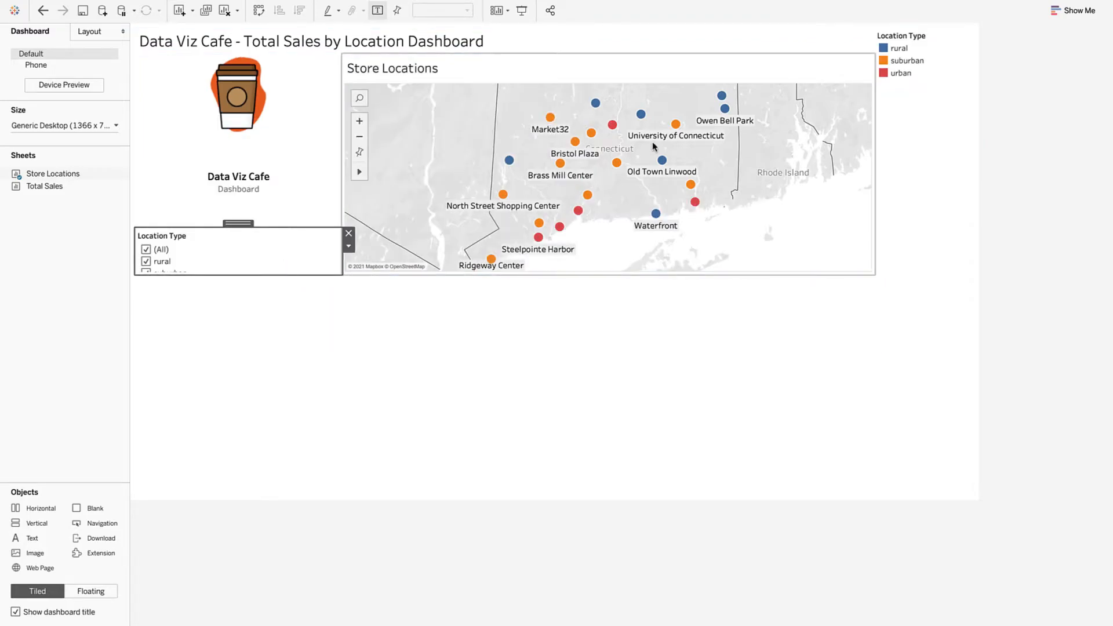
click(930, 34)
drag(929, 30, 248, 226)
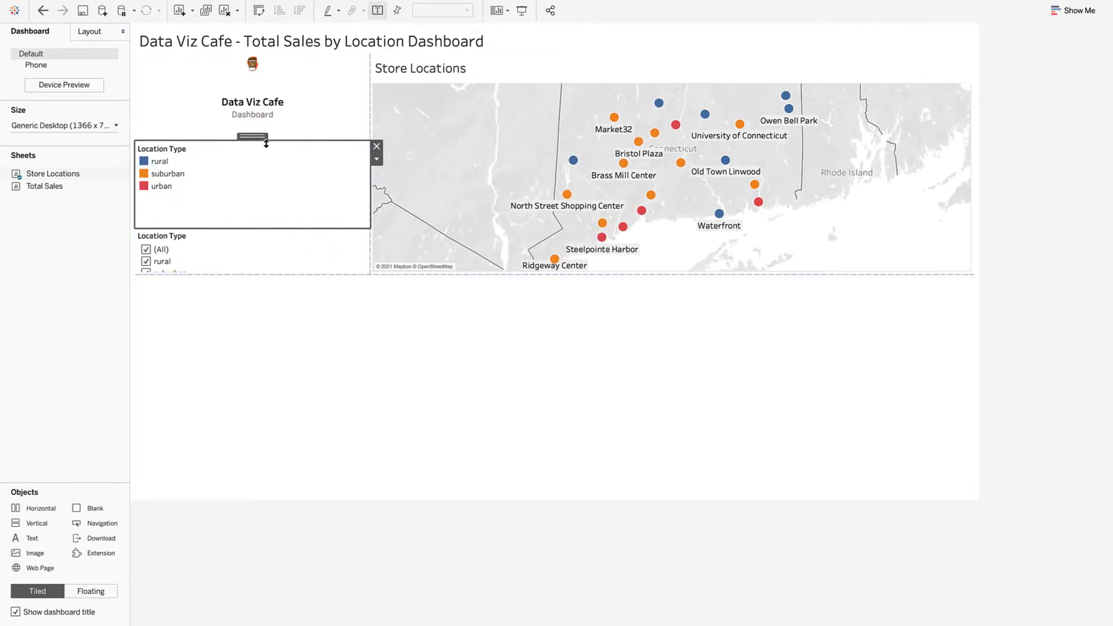
Step: Resize the filter, legend and logo areas, and place the Total Sales chart below the map
click(260, 239)
drag(254, 229, 256, 205)
click(252, 177)
drag(251, 141, 251, 149)
click(251, 126)
drag(249, 76, 250, 111)
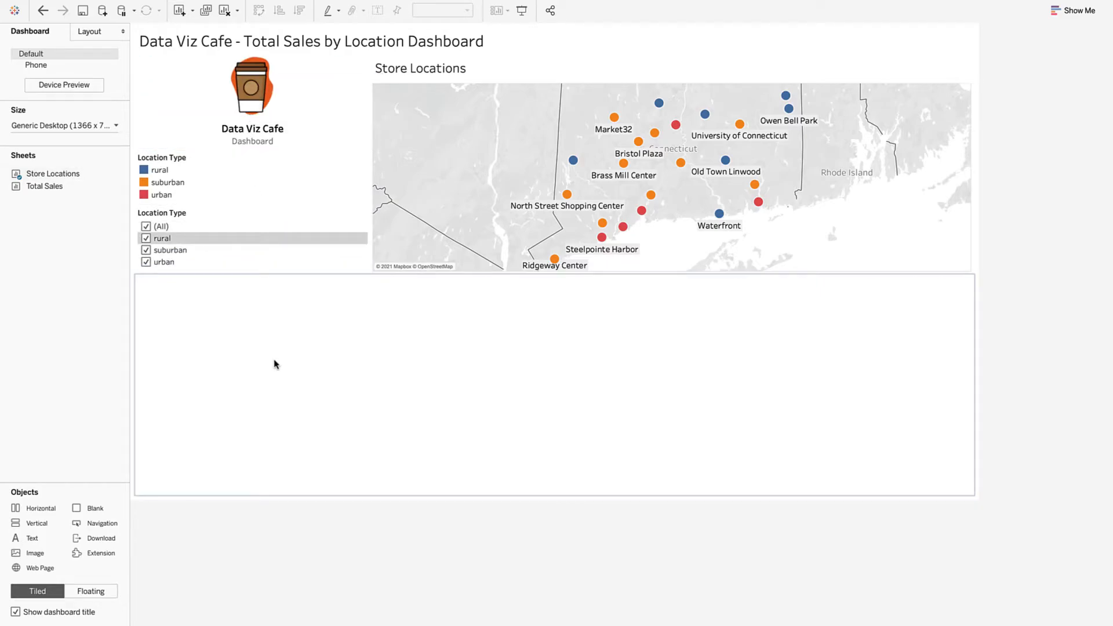
drag(30, 186, 242, 356)
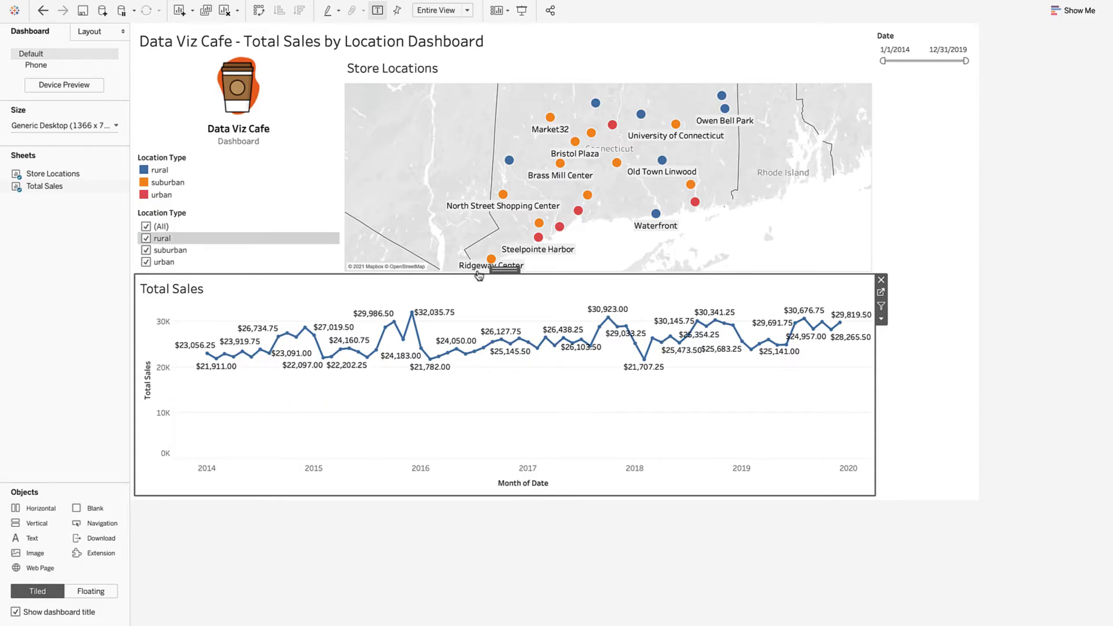
Step: Move the Date filter beside Location Type, make the map taller, and lower both filters
click(909, 38)
drag(924, 31, 297, 250)
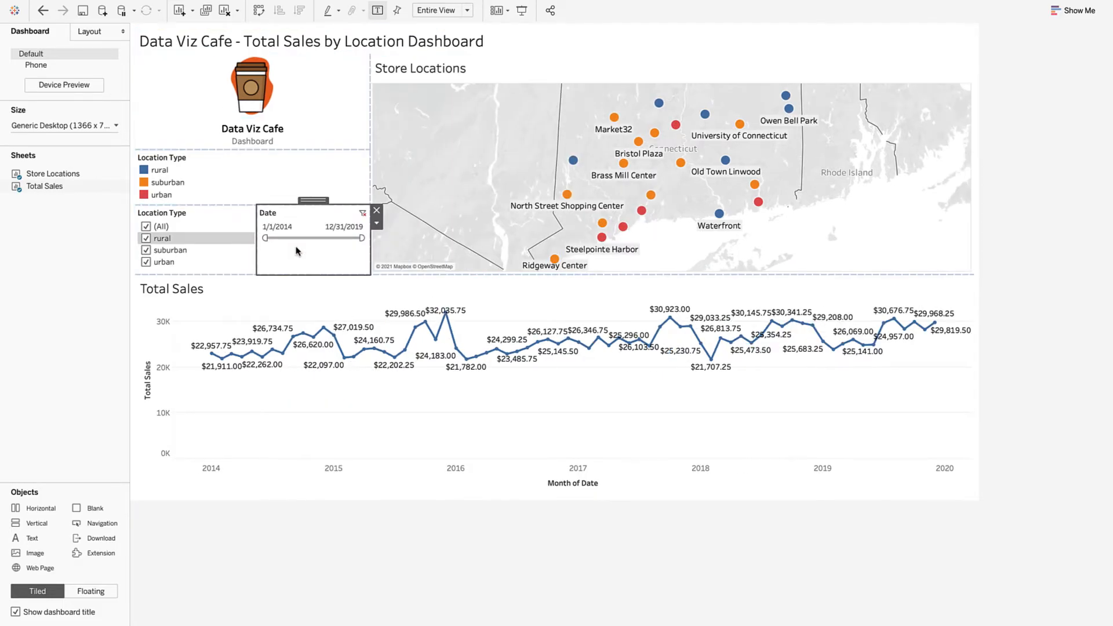
drag(547, 281, 553, 328)
click(301, 288)
drag(302, 207, 303, 247)
Step: Add a 'Filters' heading above the filters in bold, black, size 11
drag(29, 538, 232, 246)
text(Filters)
key(super+a)
click(537, 252)
click(522, 249)
click(499, 291)
click(599, 250)
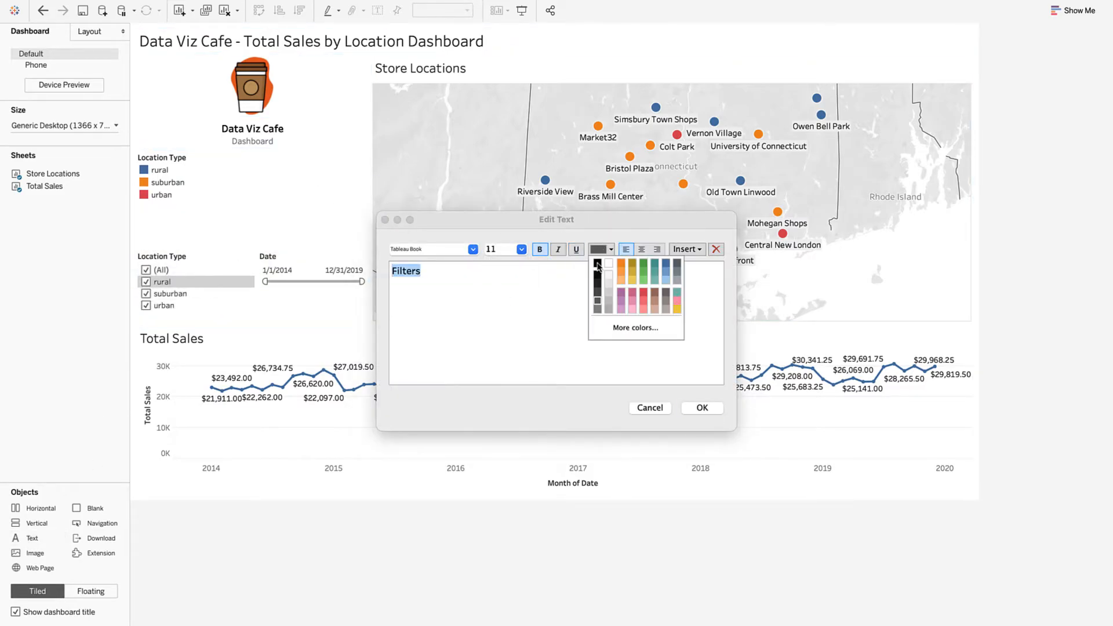
click(598, 265)
click(697, 408)
Step: Add a bold, size 11 'Legend' heading above the colour legend
drag(29, 538, 169, 204)
text(LEge)
key(BackSpace)
key(BackSpace)
key(BackSpace)
text(egend)
key(super+a)
click(521, 249)
click(500, 291)
click(539, 250)
click(702, 409)
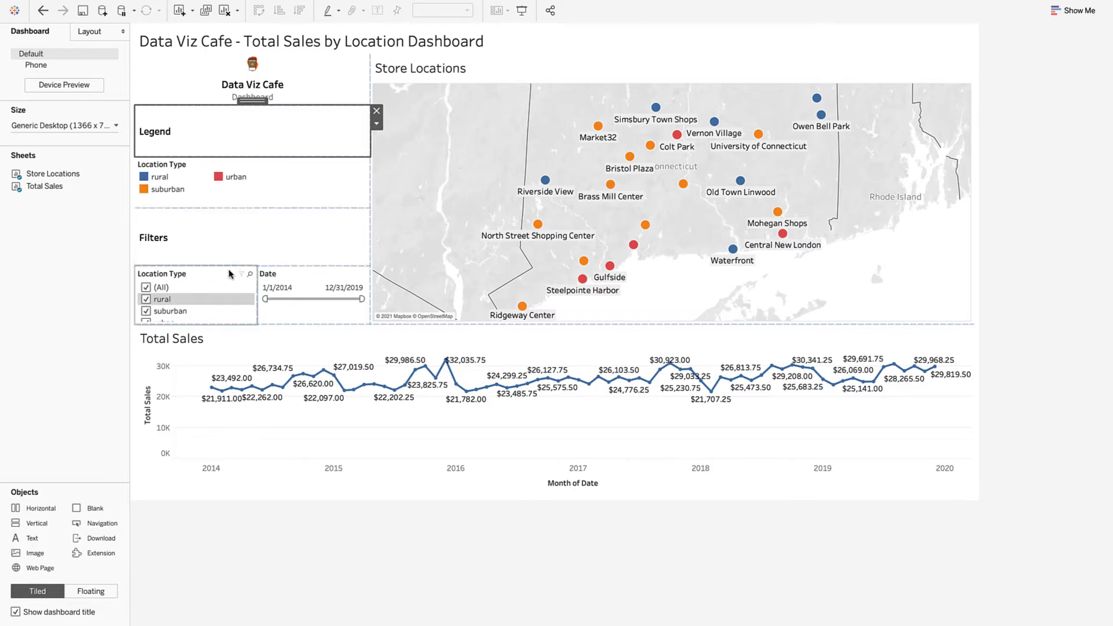
click(237, 253)
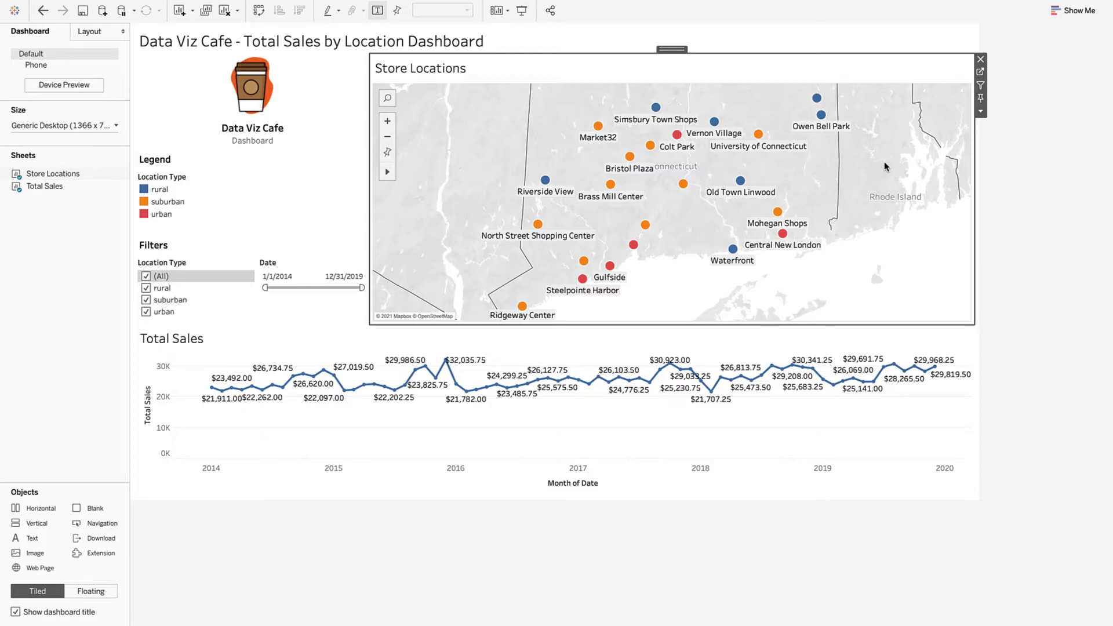
Step: Use the Store Locations map as a filter and test it by selecting the Owen Bell Park store
click(759, 137)
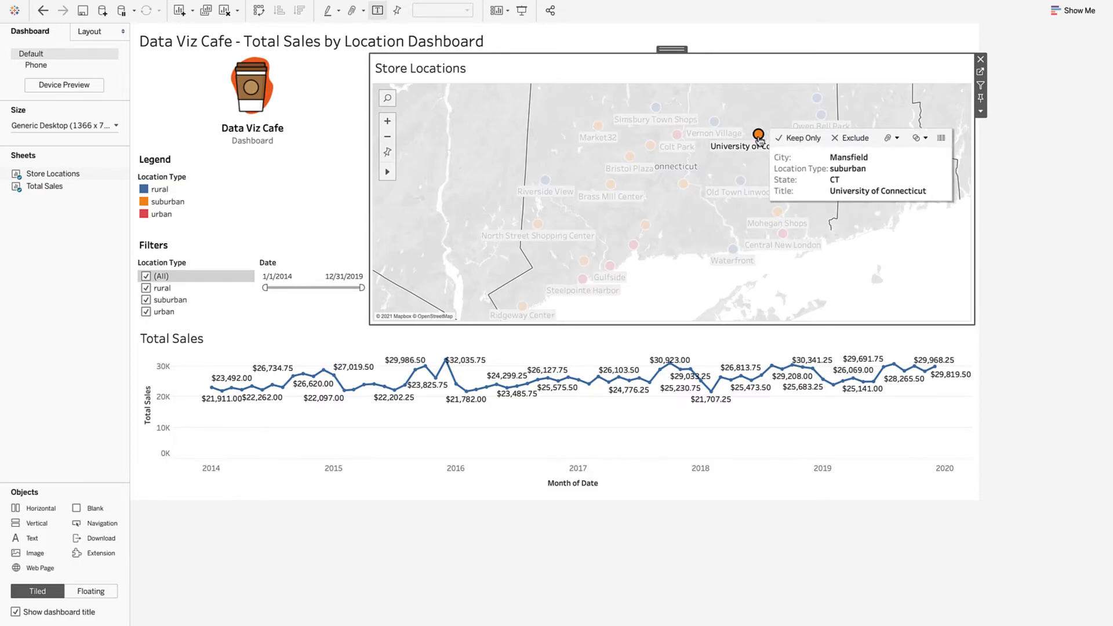
click(759, 137)
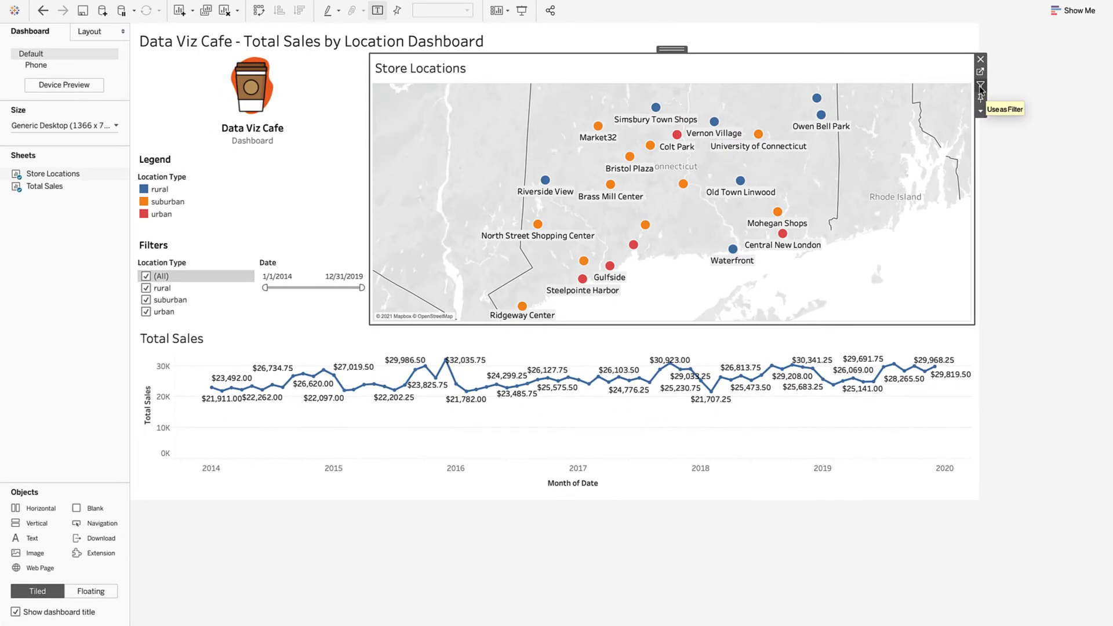
click(980, 87)
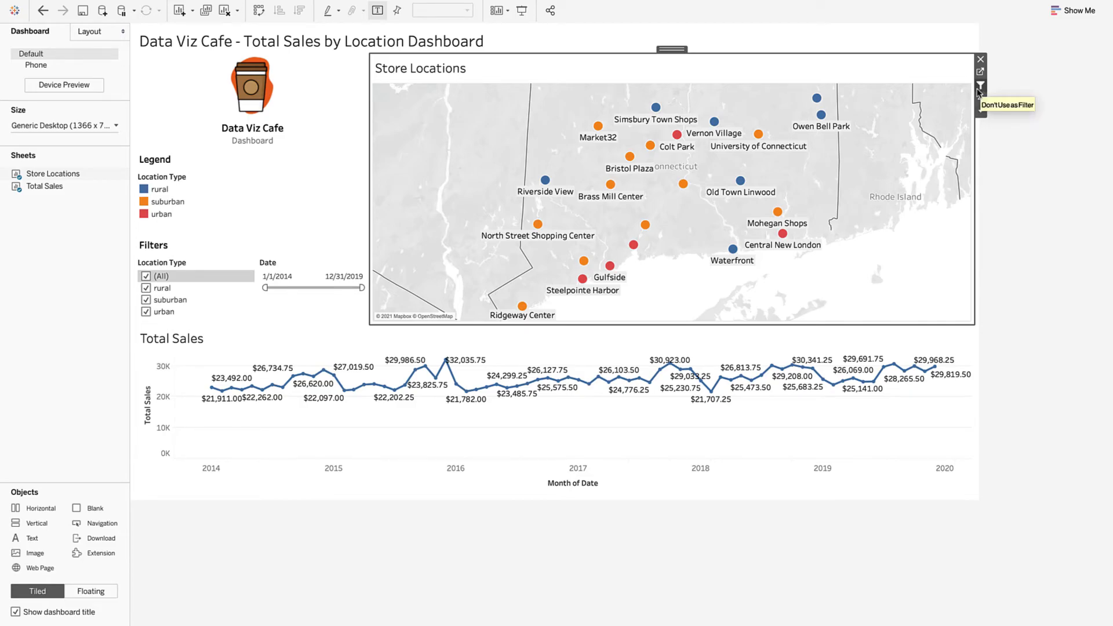
click(822, 117)
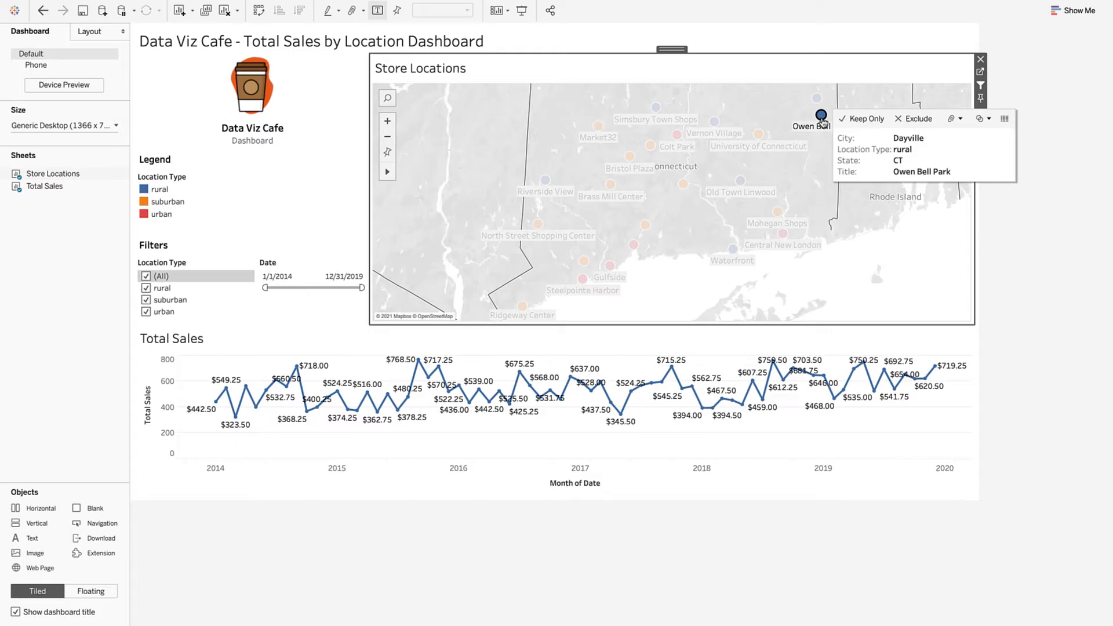
click(822, 118)
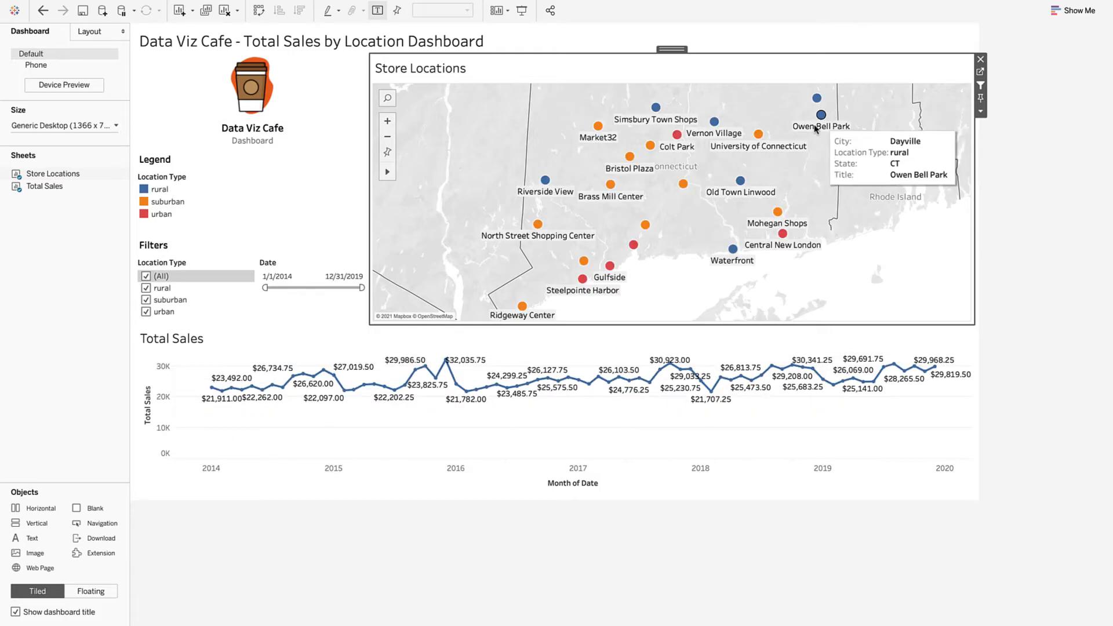
mouse_move(266, 287)
mouse_down()
mouse_move(335, 288)
mouse_move(265, 288)
mouse_up()
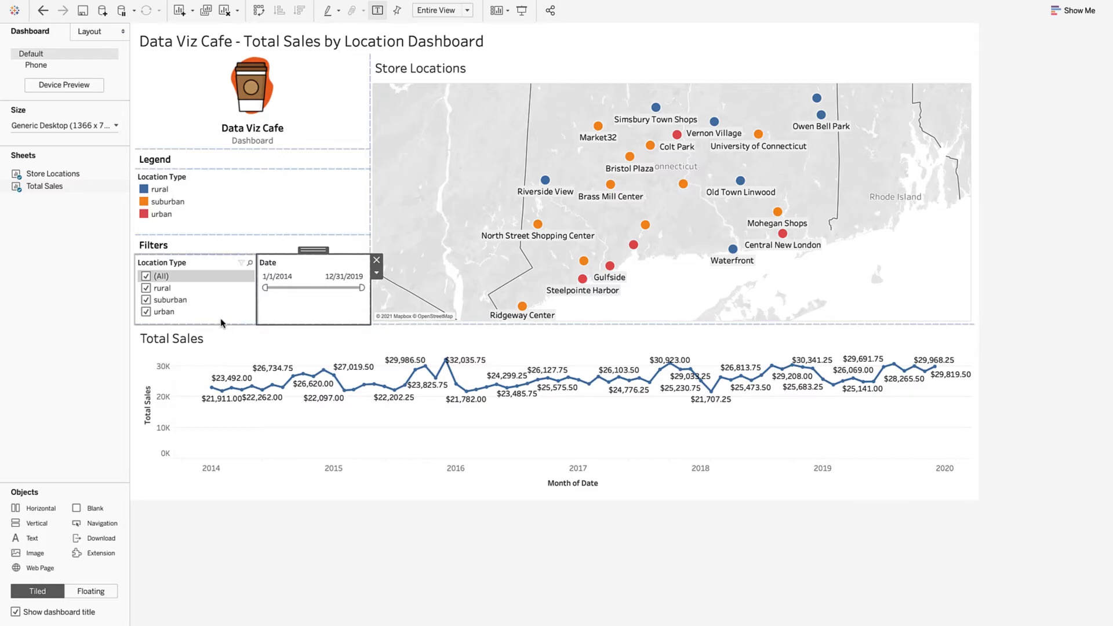
Step: Test the Location Type filter by toggling rural and suburban stores, then bring up its options menu
click(207, 284)
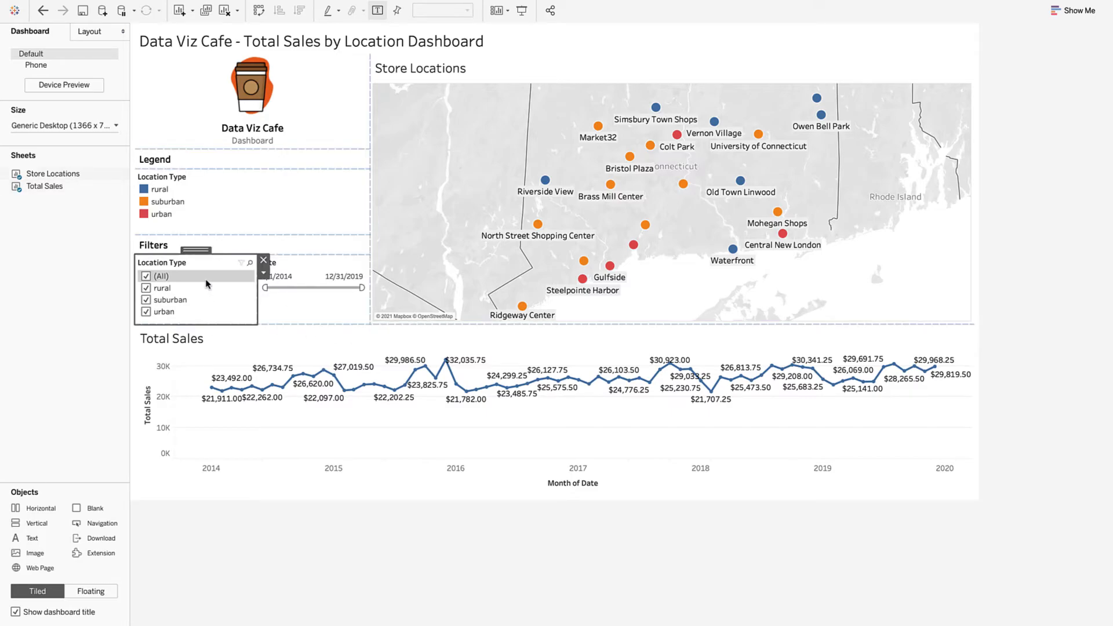
click(146, 289)
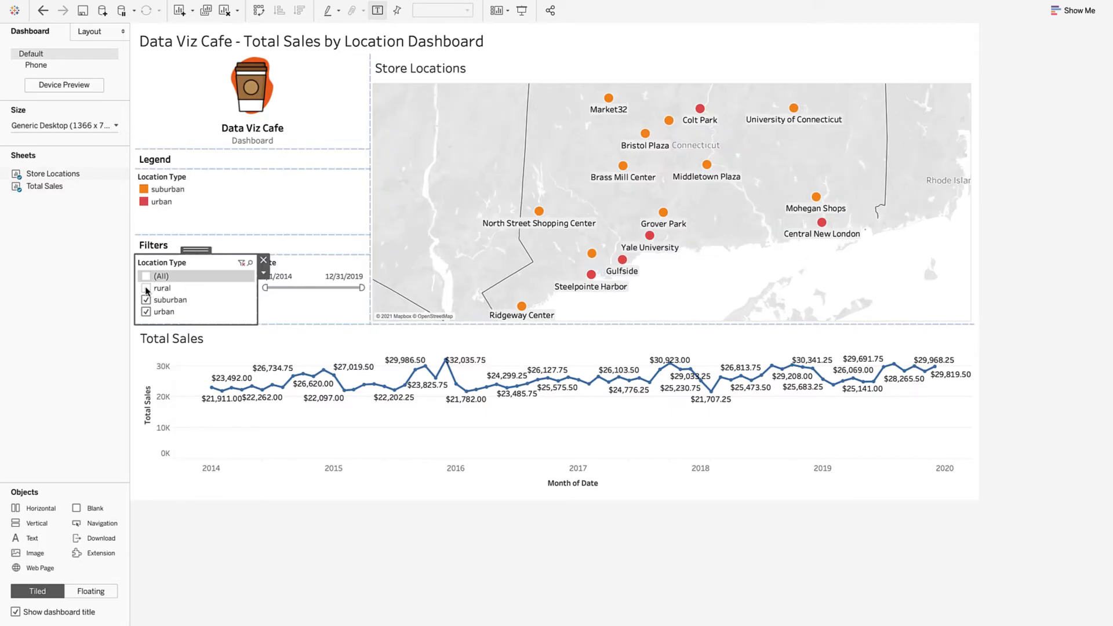
click(146, 289)
click(146, 300)
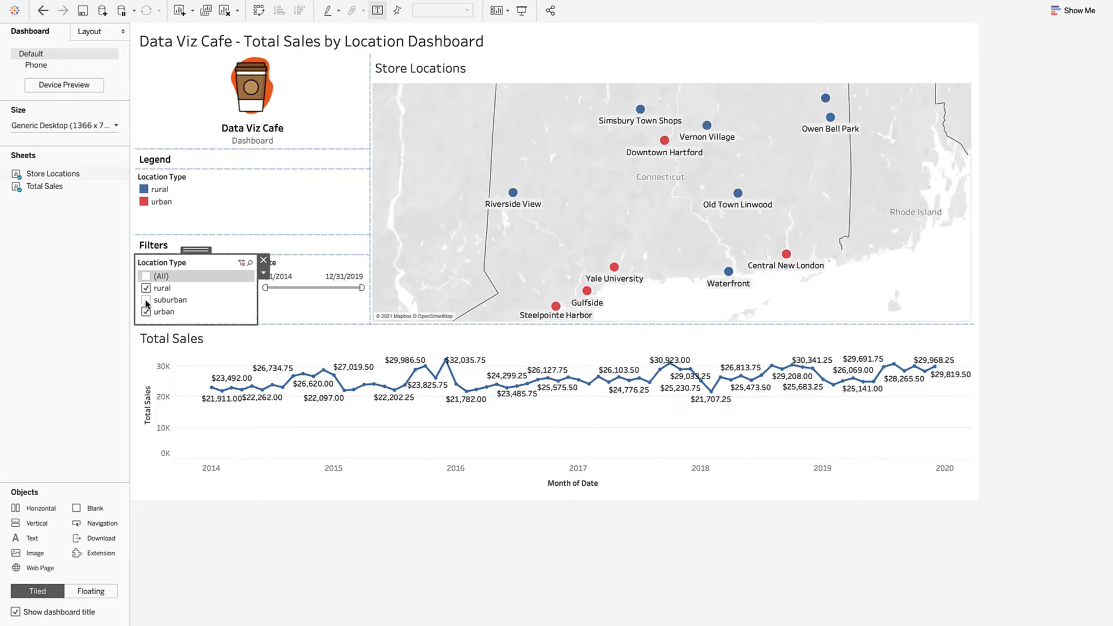
click(147, 300)
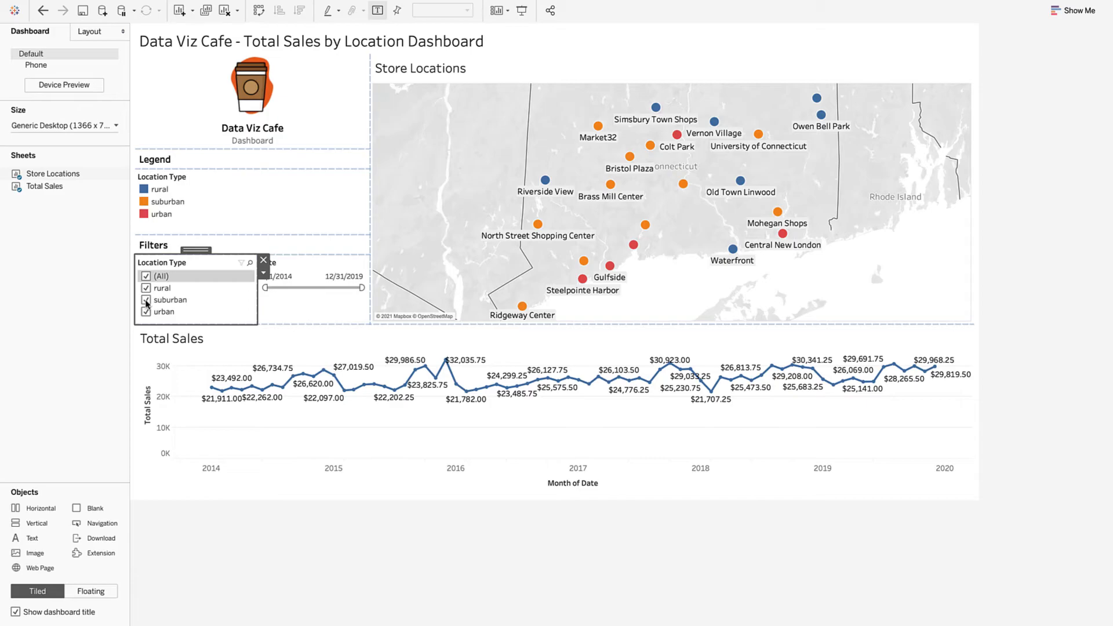
click(264, 274)
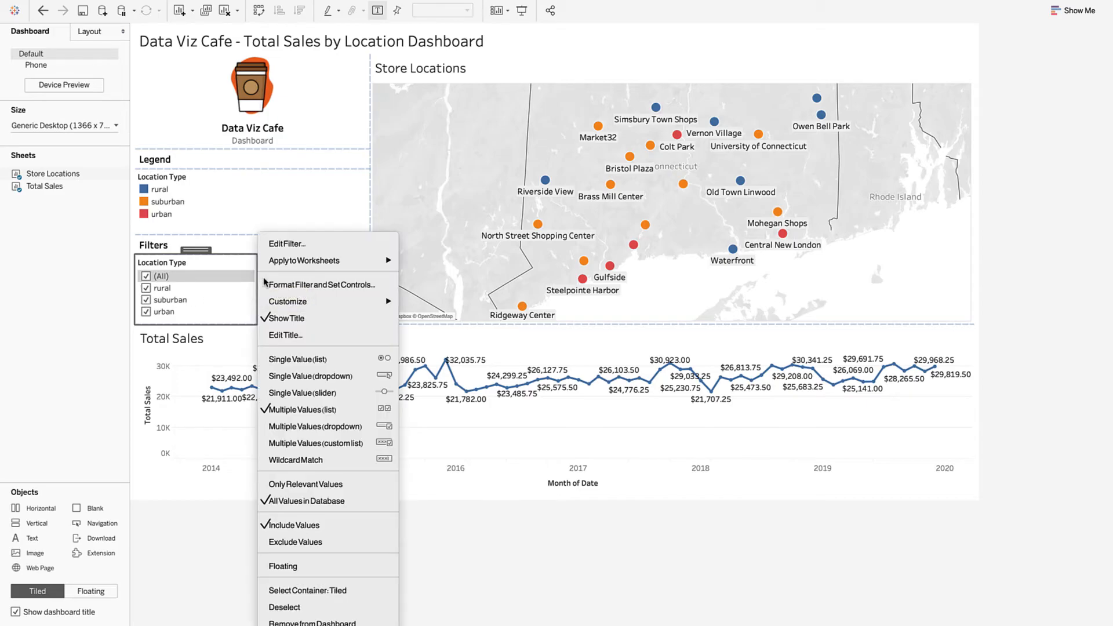
Step: Apply the Location Type filter to all related-data-source worksheets and hide the rural and suburban stores
mouse_move(294, 262)
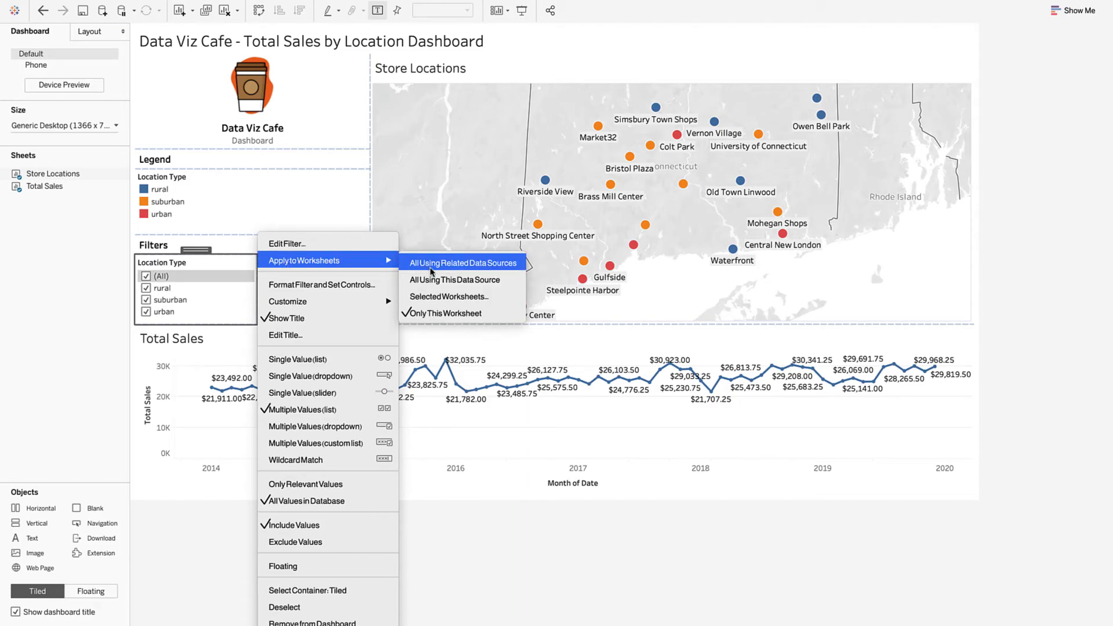
click(432, 264)
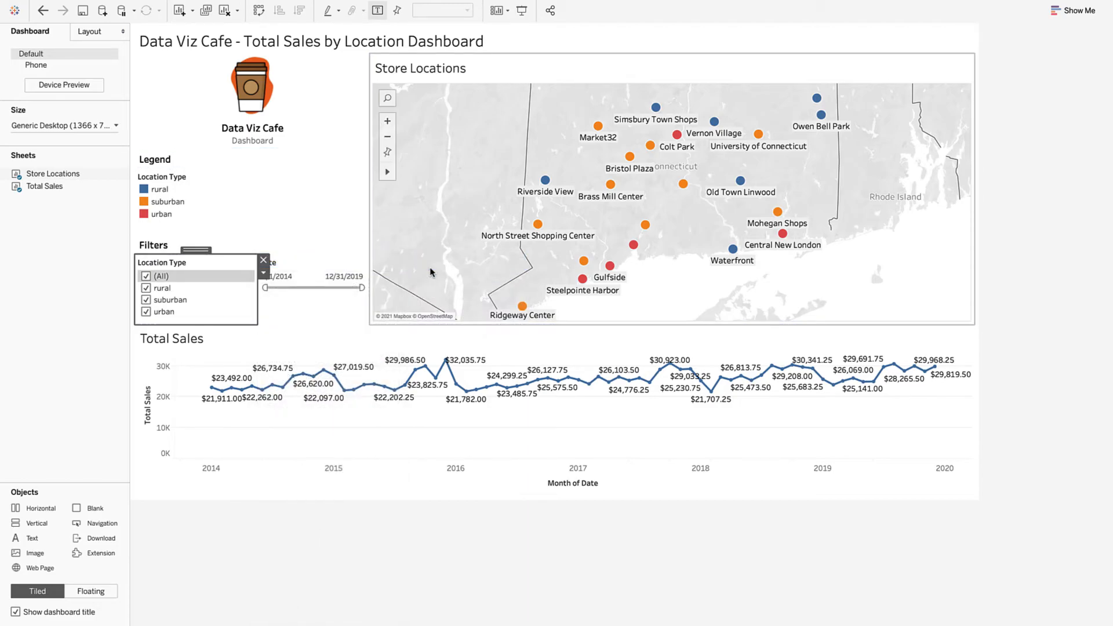
click(146, 288)
click(146, 300)
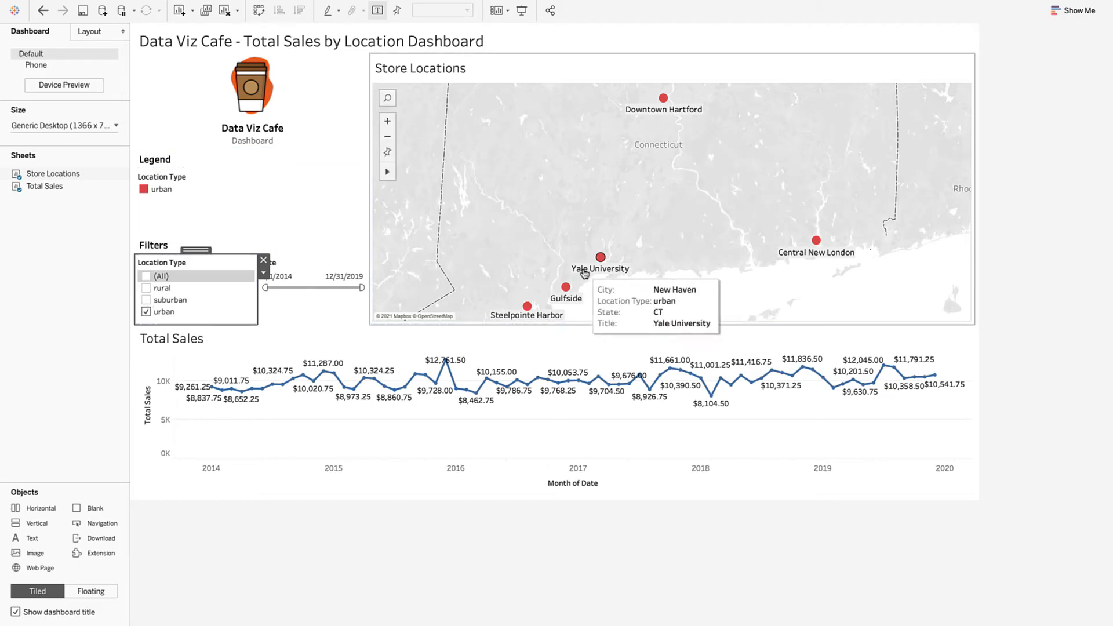
Step: Test the dashboard by filtering to the Yale University store, then restore rural and suburban stores
click(601, 257)
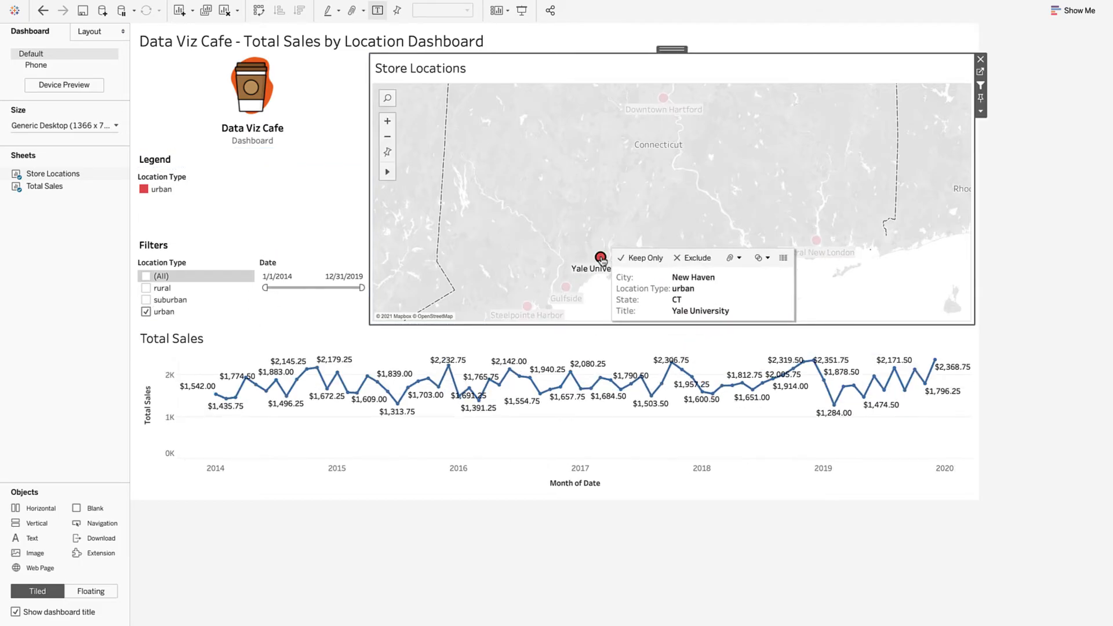
click(600, 258)
click(186, 288)
click(185, 299)
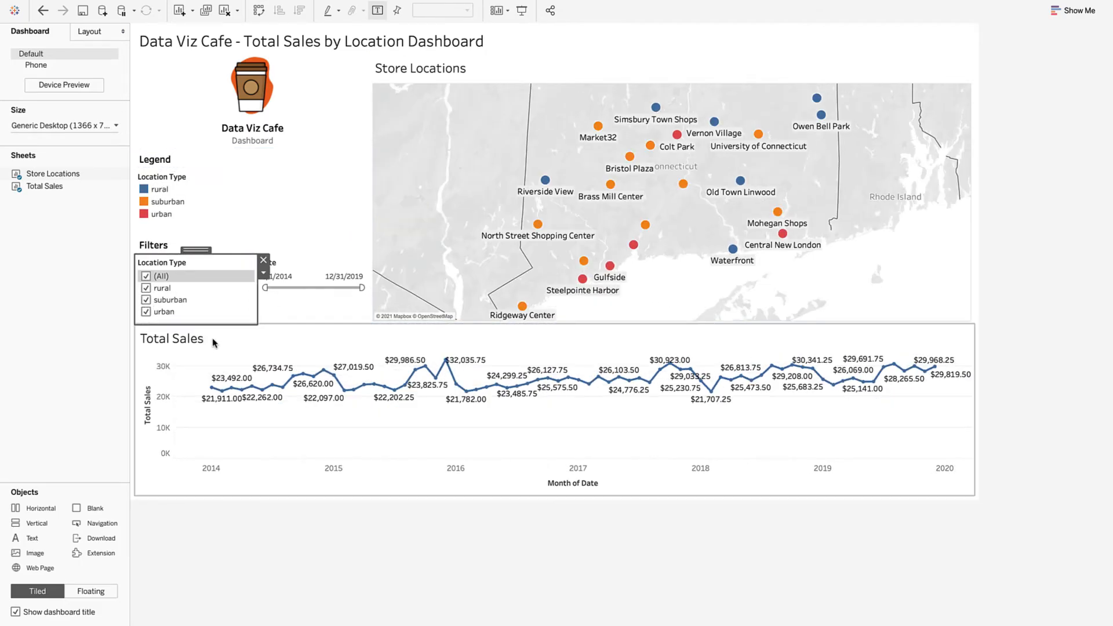
click(231, 341)
click(56, 386)
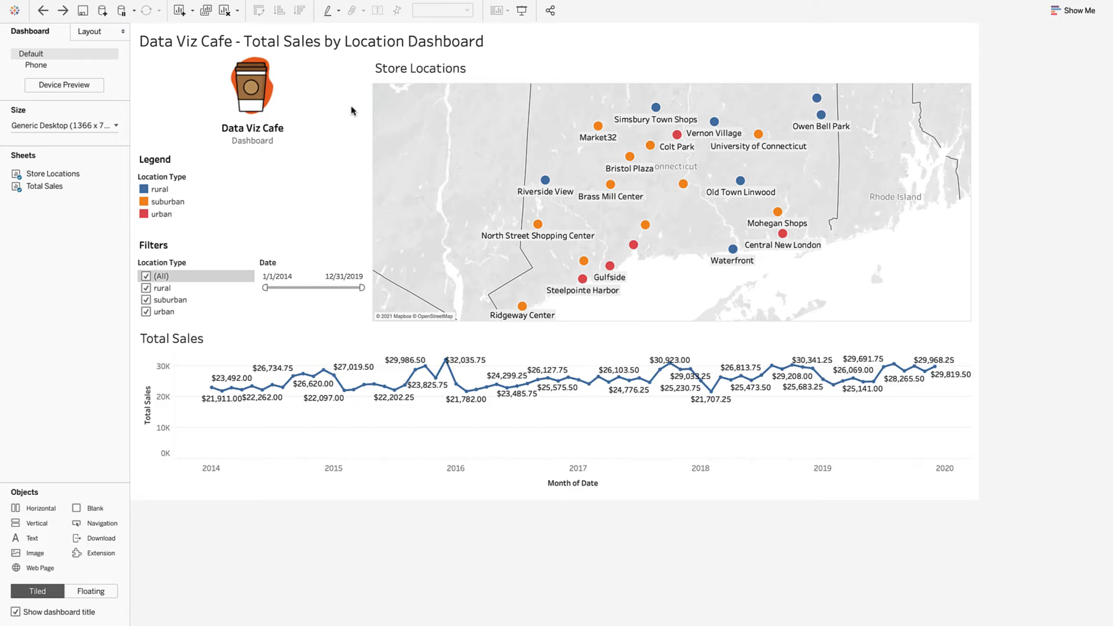
Step: Add 'Click on a store location or use the filters to view more detailed sales data' below the title at size 12
double_click(352, 44)
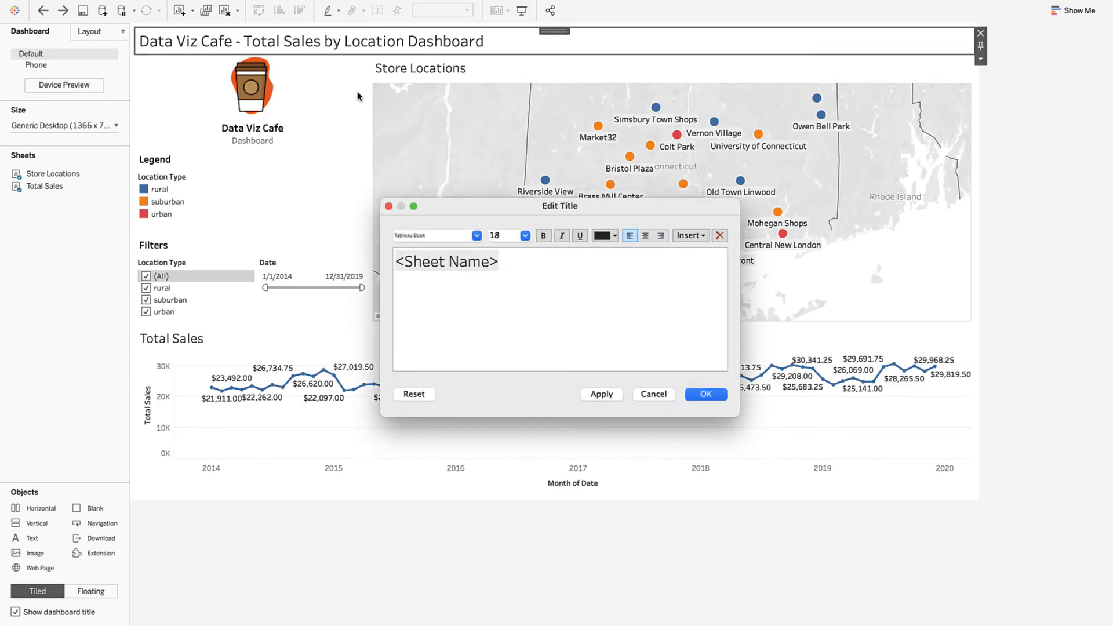
click(529, 290)
key(Return)
text(Click on a store location or use the filters to view more detailed sales data)
triple_click(531, 287)
click(525, 235)
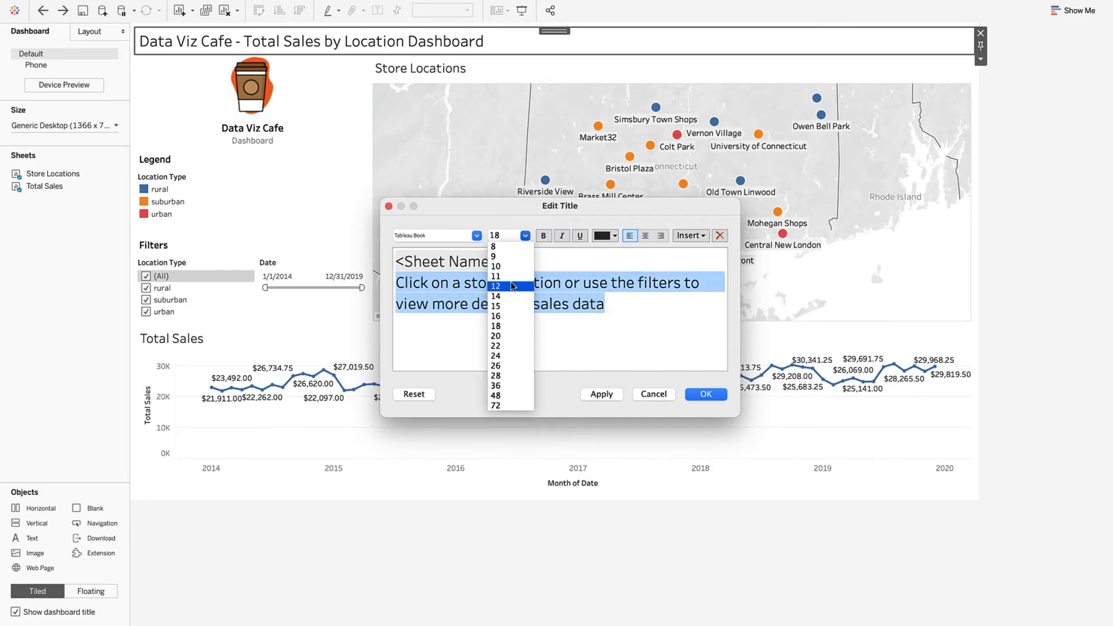
click(512, 286)
click(706, 394)
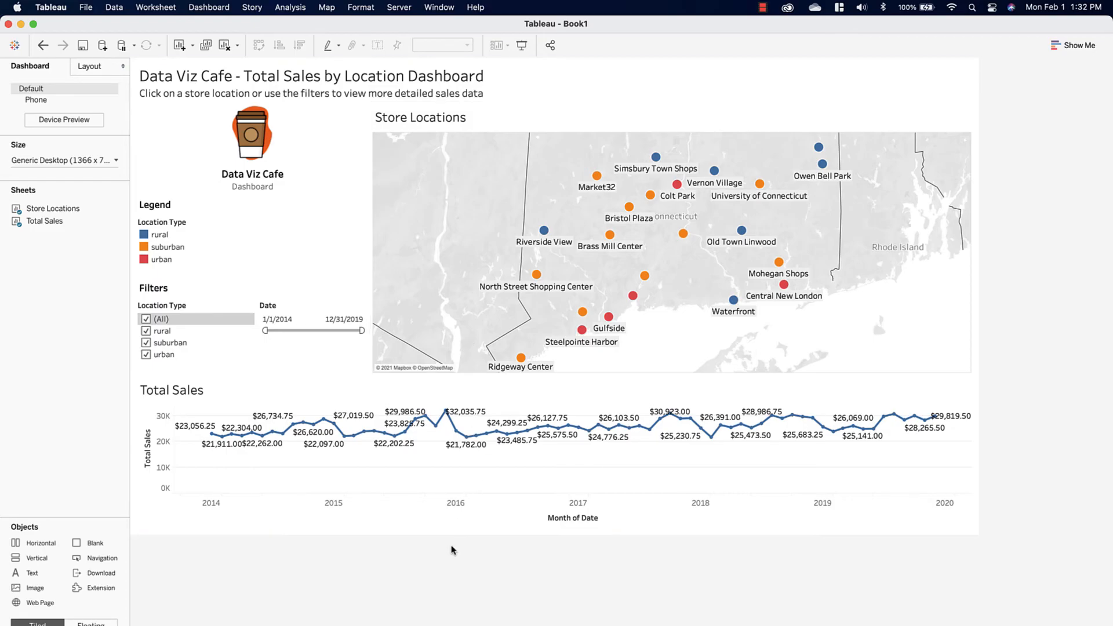
Step: Export the dashboard to the Desktop as 'Data Viz Cafe - Total Sales by Location Dashboard.png' and close the preview
click(220, 6)
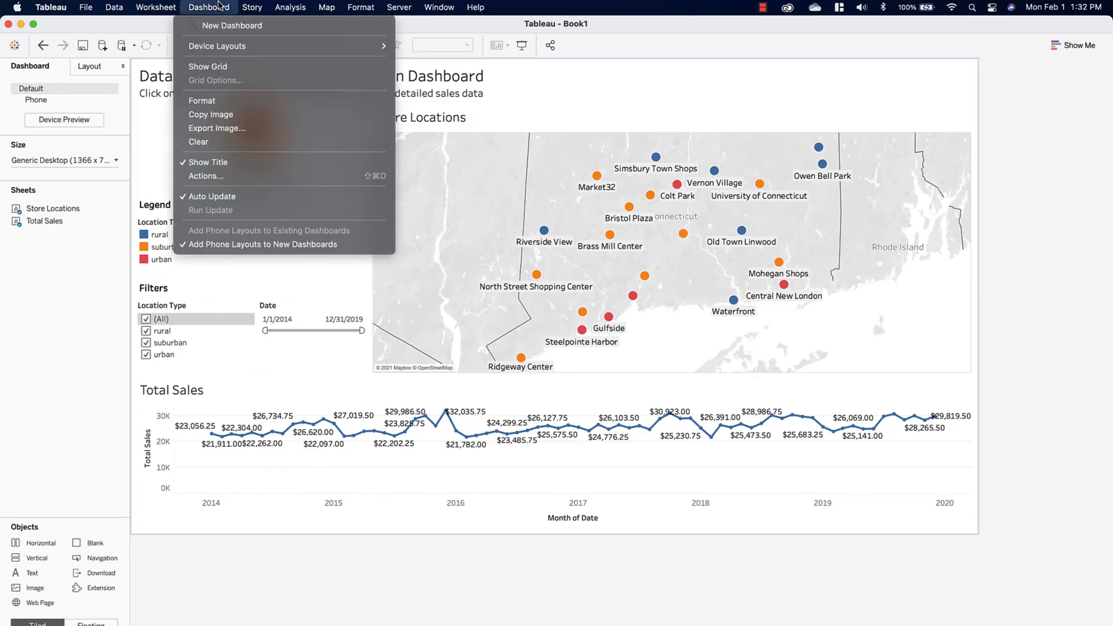
click(198, 129)
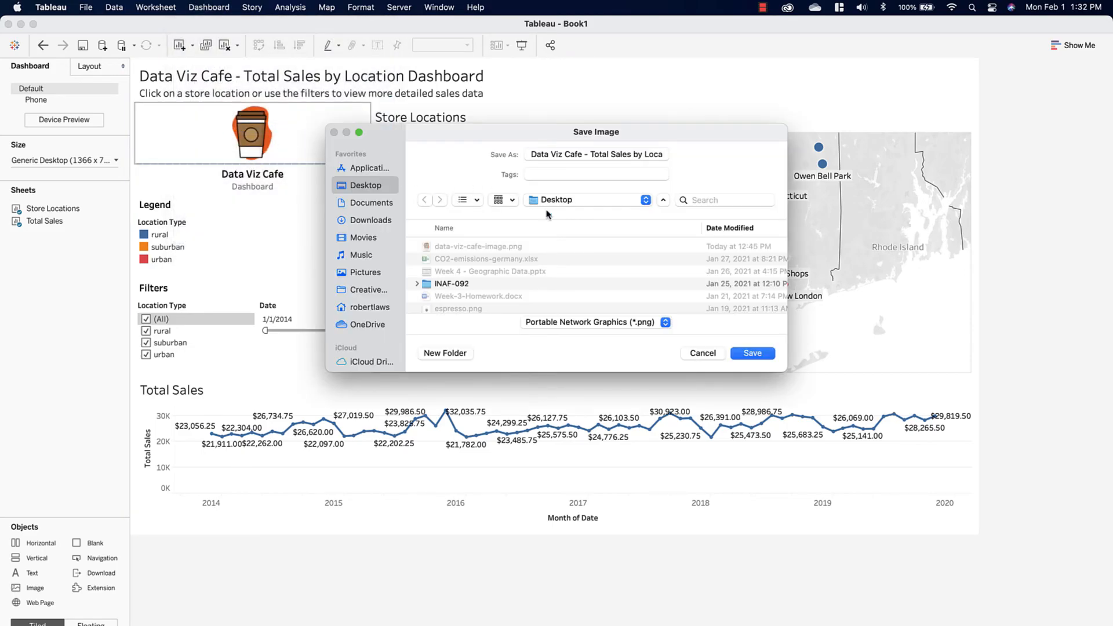
click(754, 355)
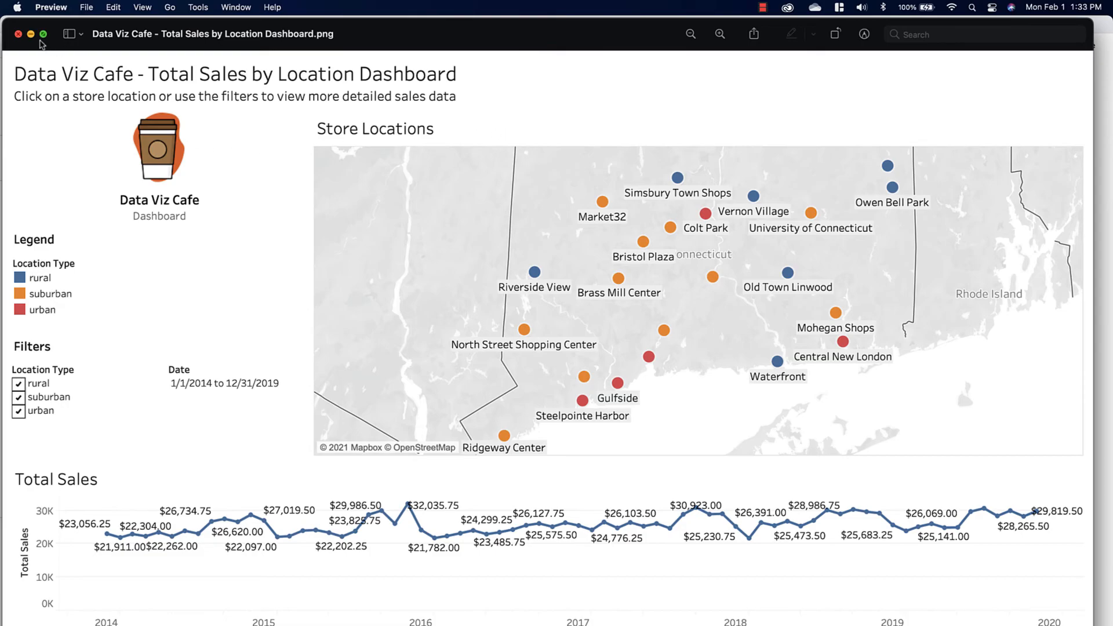
click(19, 34)
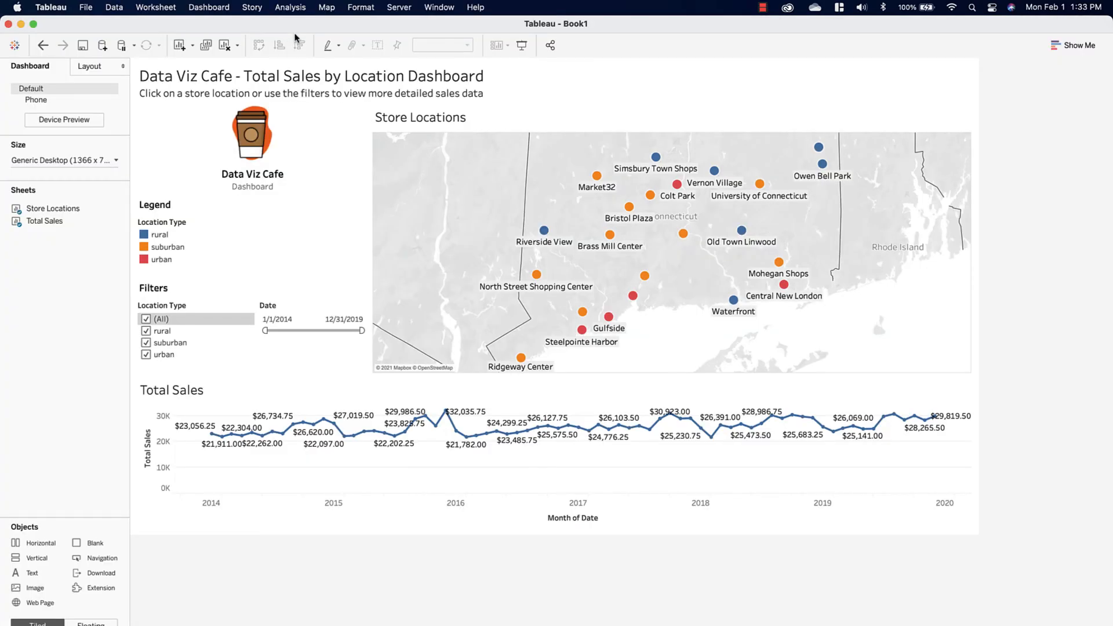
Step: Start saving the workbook to Tableau Public and enter the account e-mail and password
click(399, 12)
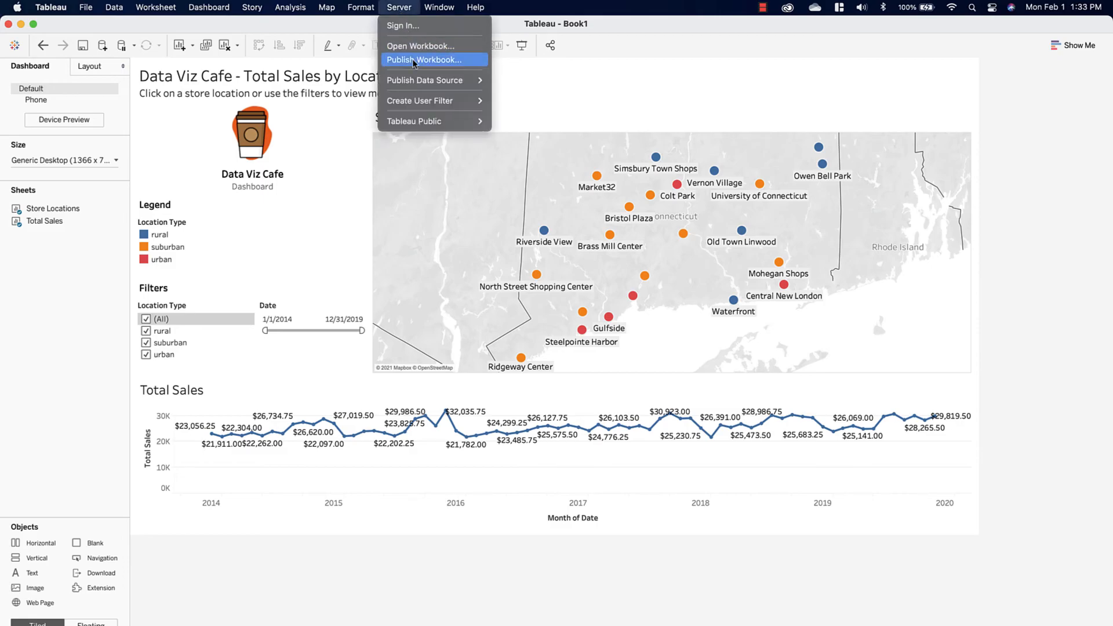
mouse_move(425, 121)
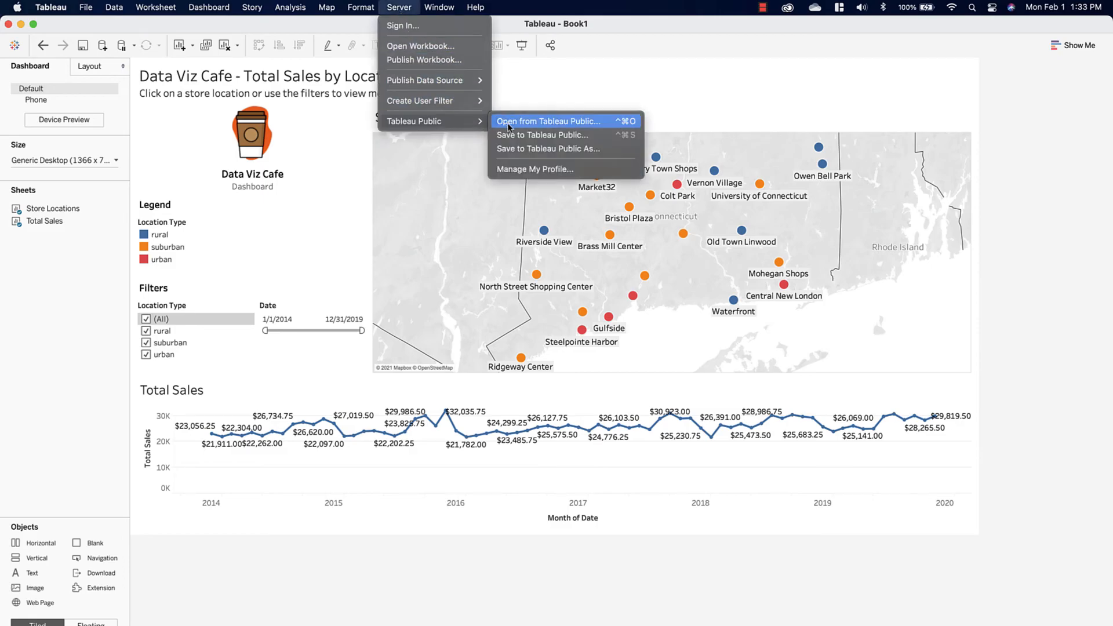
click(564, 149)
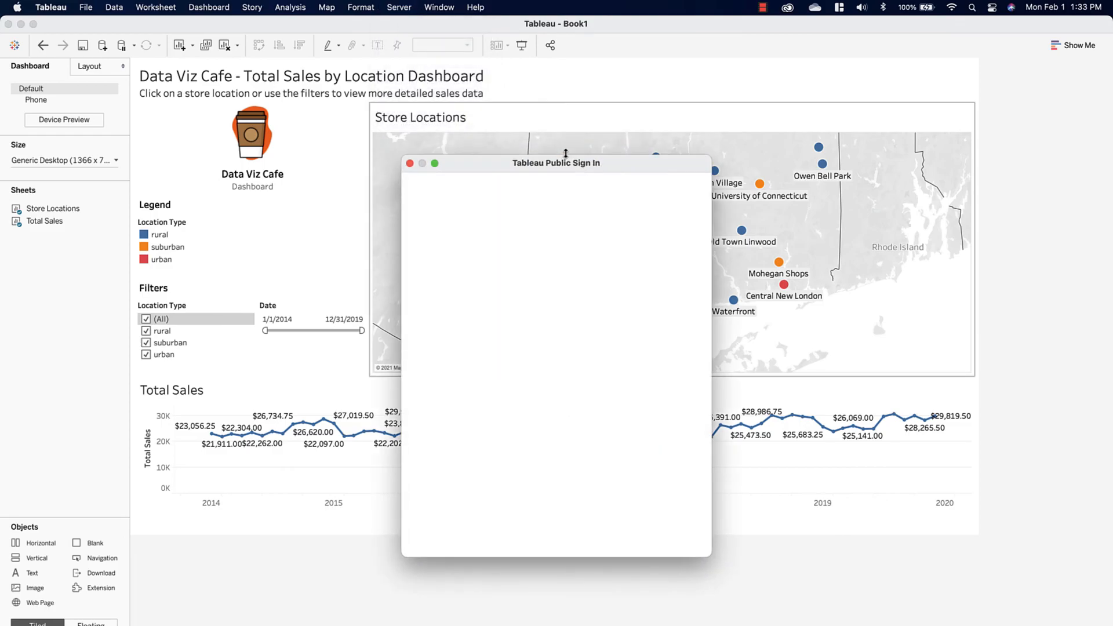
click(514, 306)
key(Tab)
text(••••••••)
Step: Sign in, publish as 'data-viz-cafe-dashboard', and filter the online sales chart to the Market32 store
key(Return)
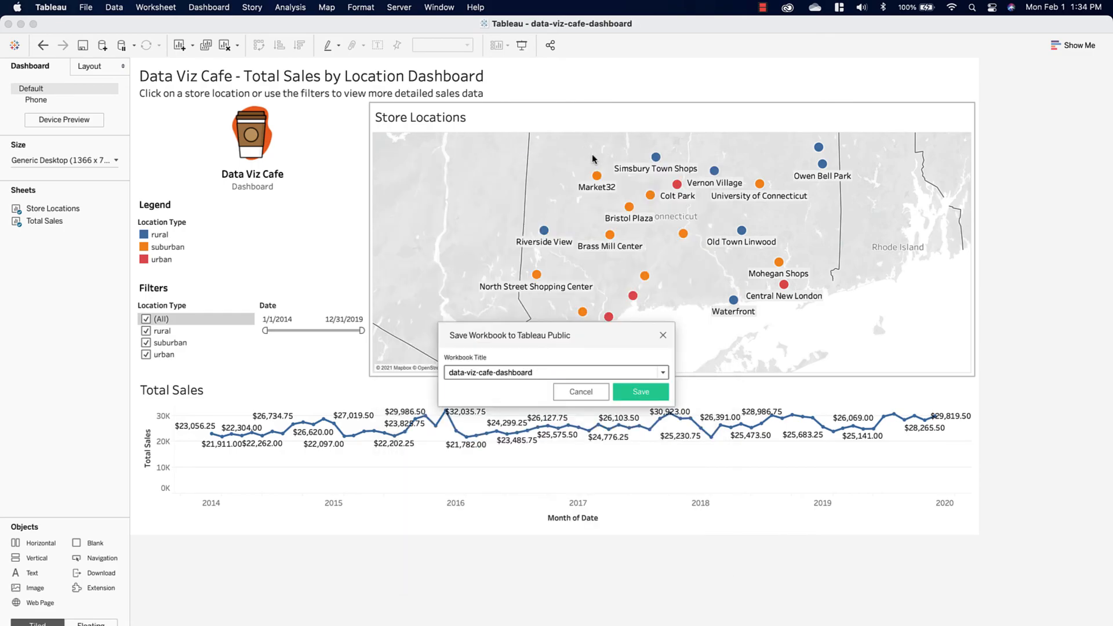
click(636, 394)
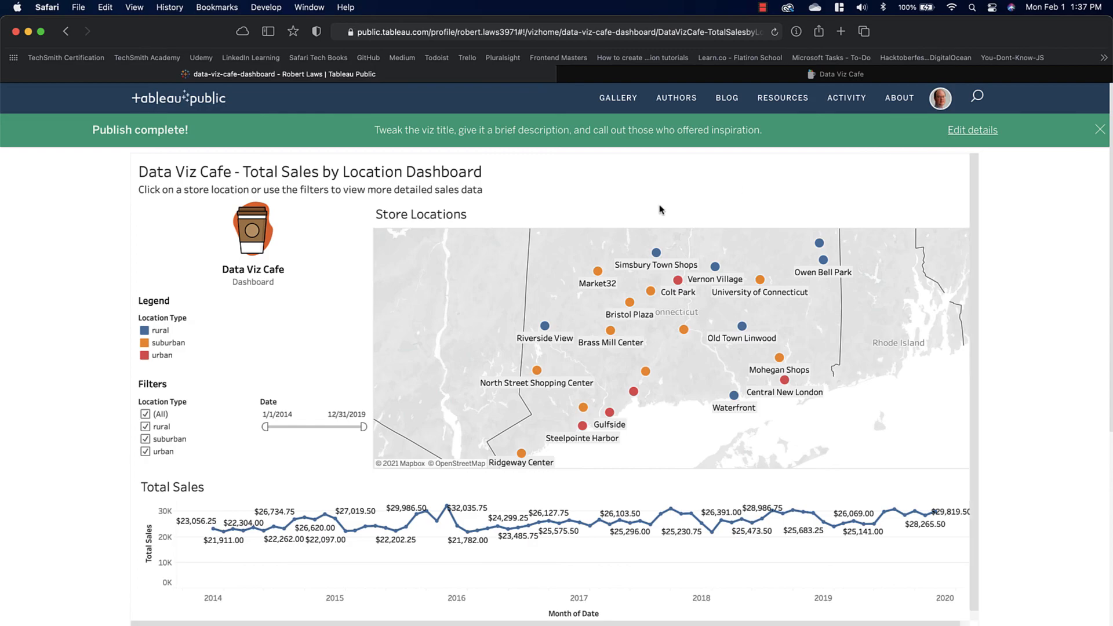
click(598, 272)
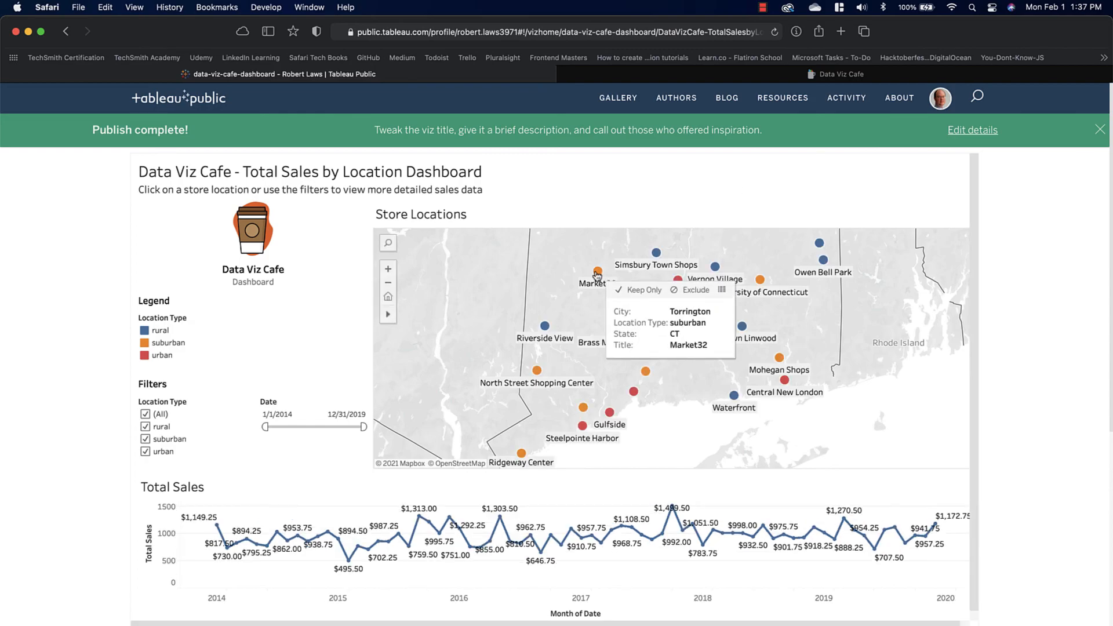